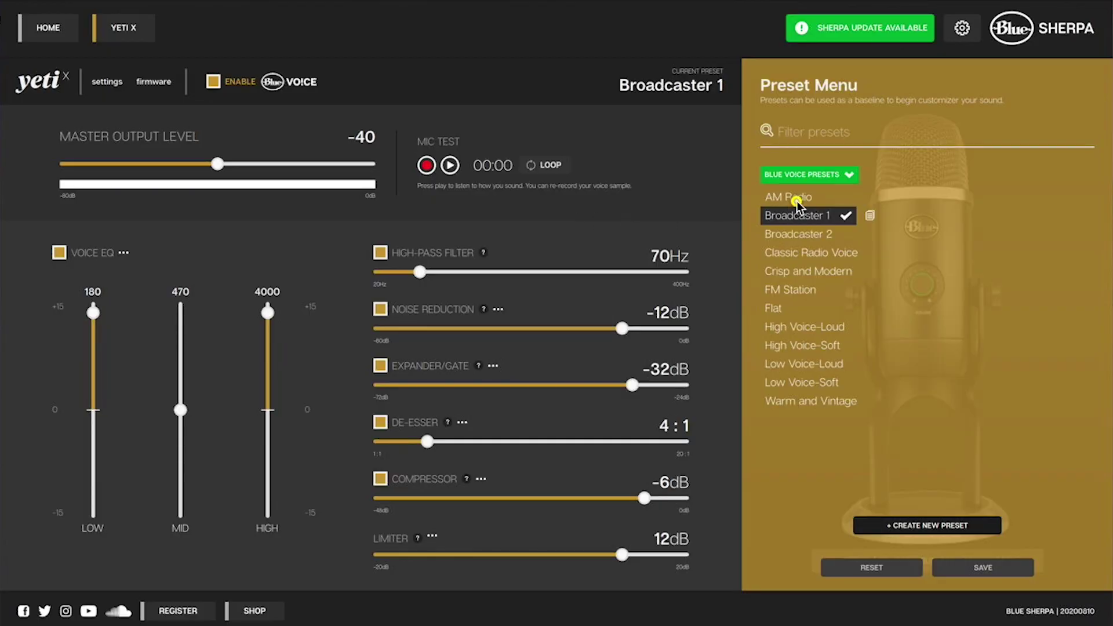
# Try the AM Radio, Broadcaster 2 and Classic Radio Voice presets in Blue Sherpa.
pyautogui.click(796, 201)
pyautogui.click(798, 235)
pyautogui.click(799, 255)
# Launch Adobe Audition, add a Parametric Equalizer effect and browse its presets.
pyautogui.click(718, 435)
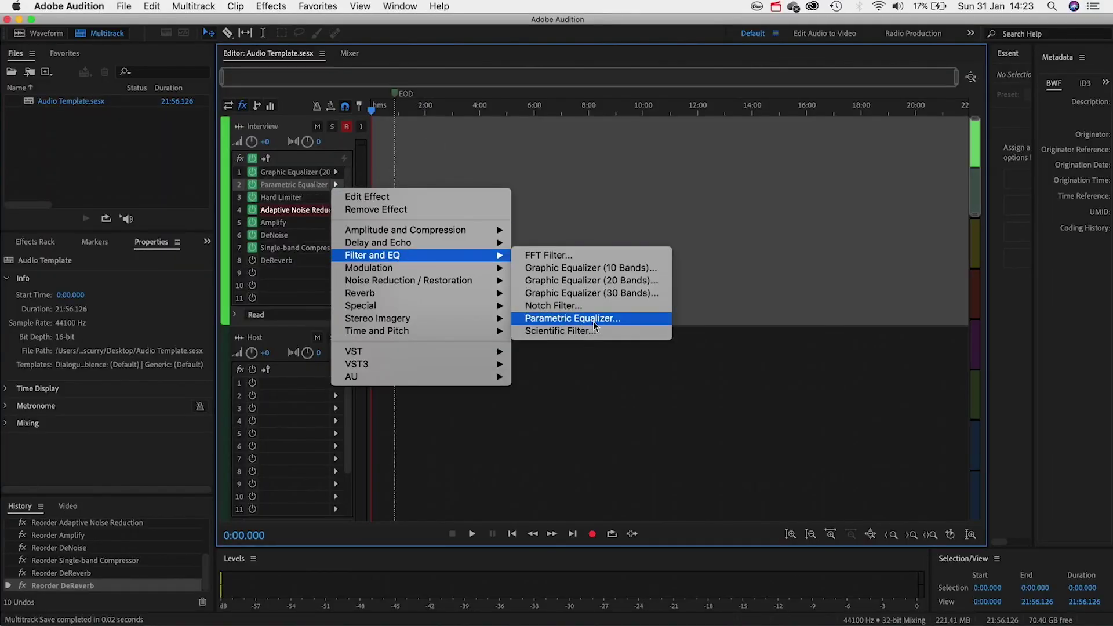
pyautogui.click(614, 318)
pyautogui.click(521, 163)
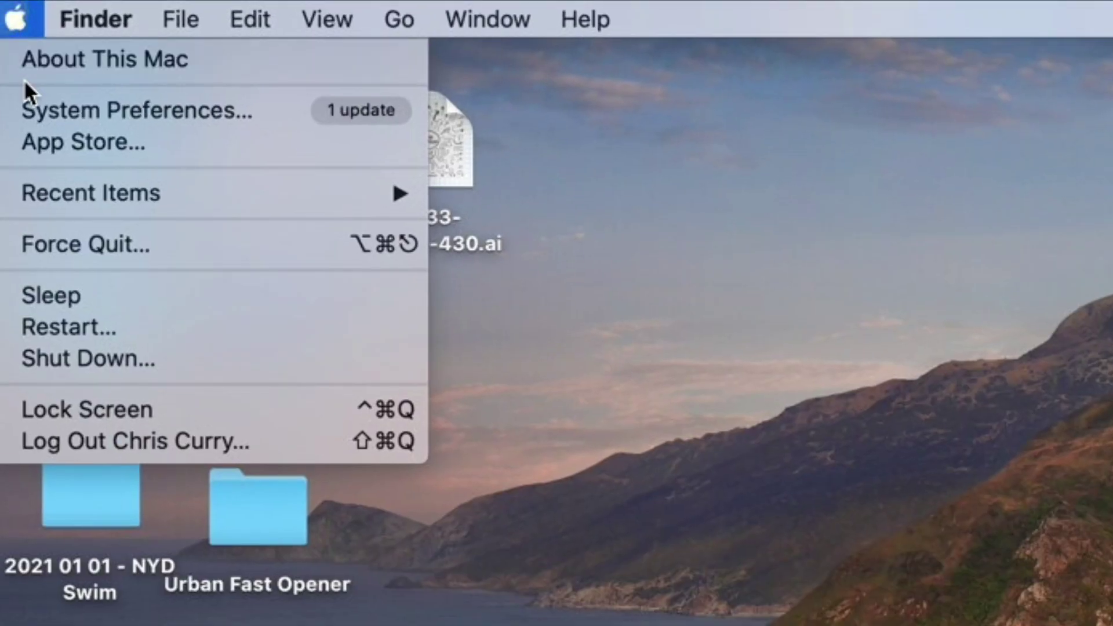
# Choose Yeti X as the sound input device in System Preferences' Sound settings.
pyautogui.click(30, 104)
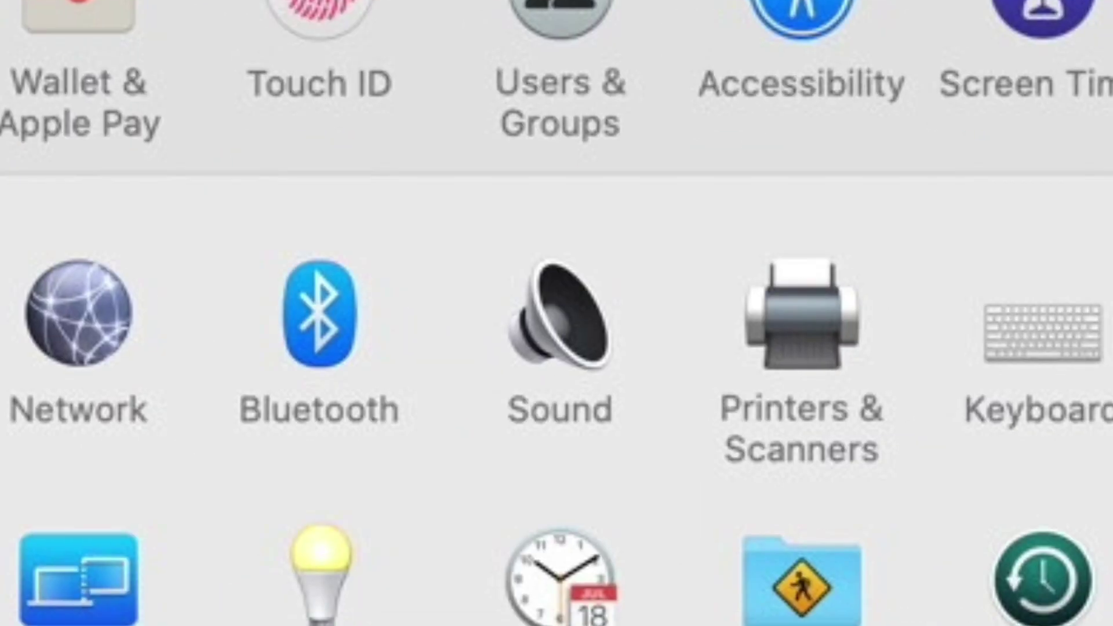
pyautogui.click(574, 329)
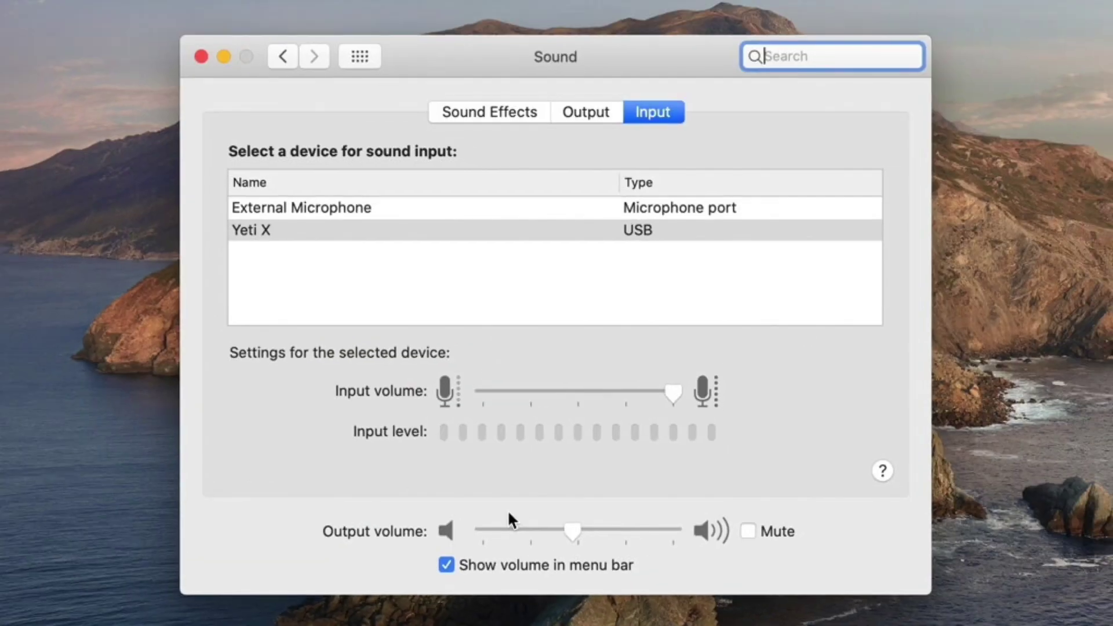
pyautogui.click(516, 232)
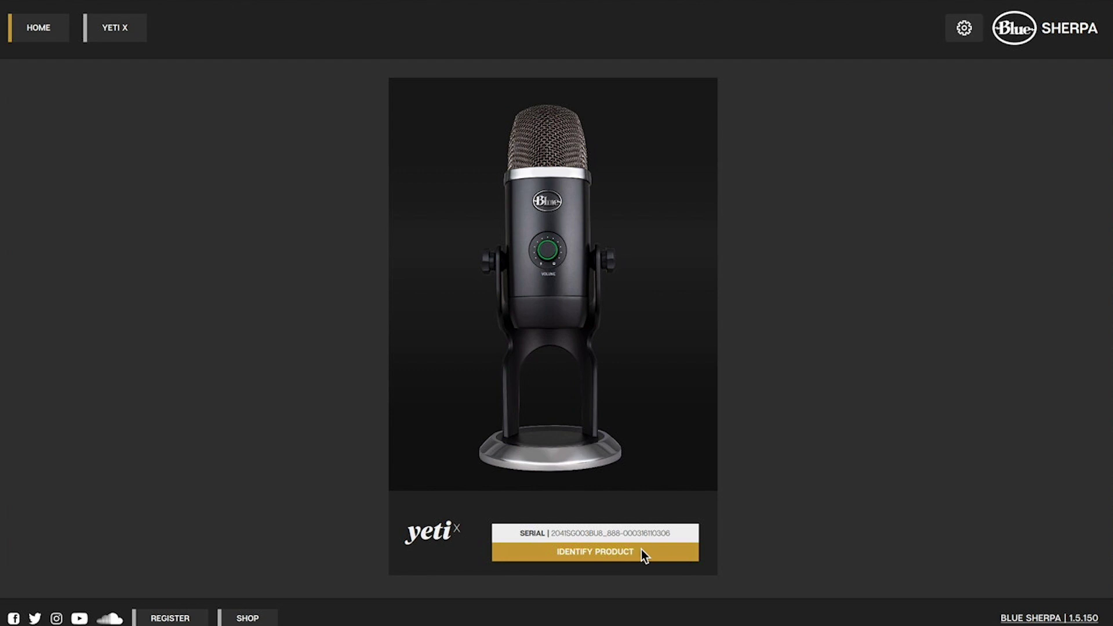
# Open the Yeti X microphone settings page from the Blue Sherpa home page.
pyautogui.click(549, 265)
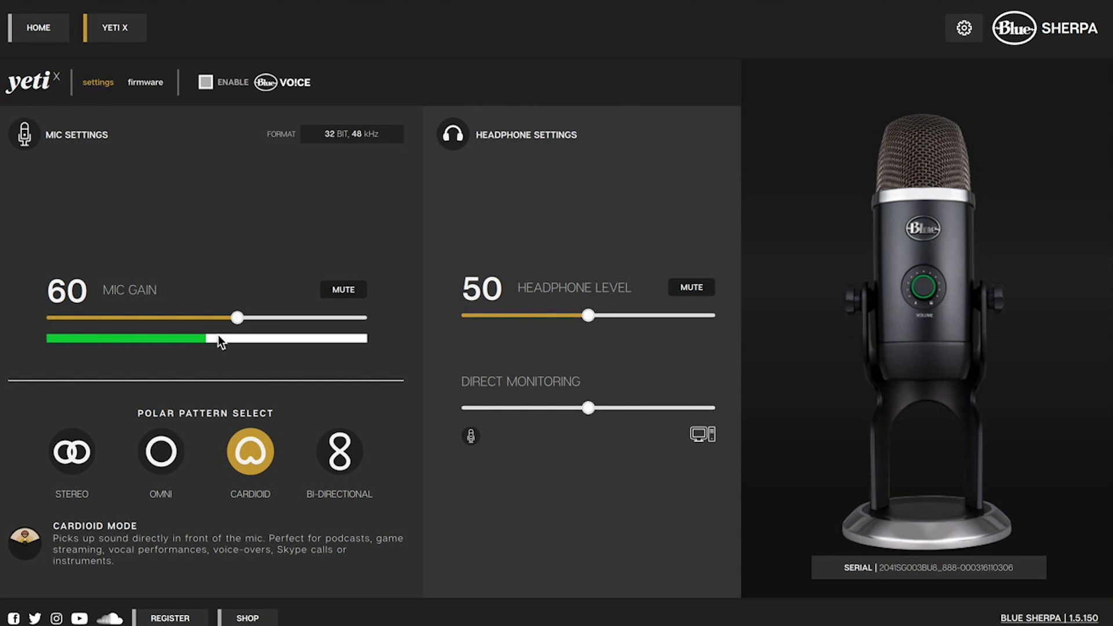
# Enable Blue VOICE, compare AM Radio, Broadcaster 1/2 and Classic Radio Voice, keeping Broadcaster 1.
pyautogui.click(206, 83)
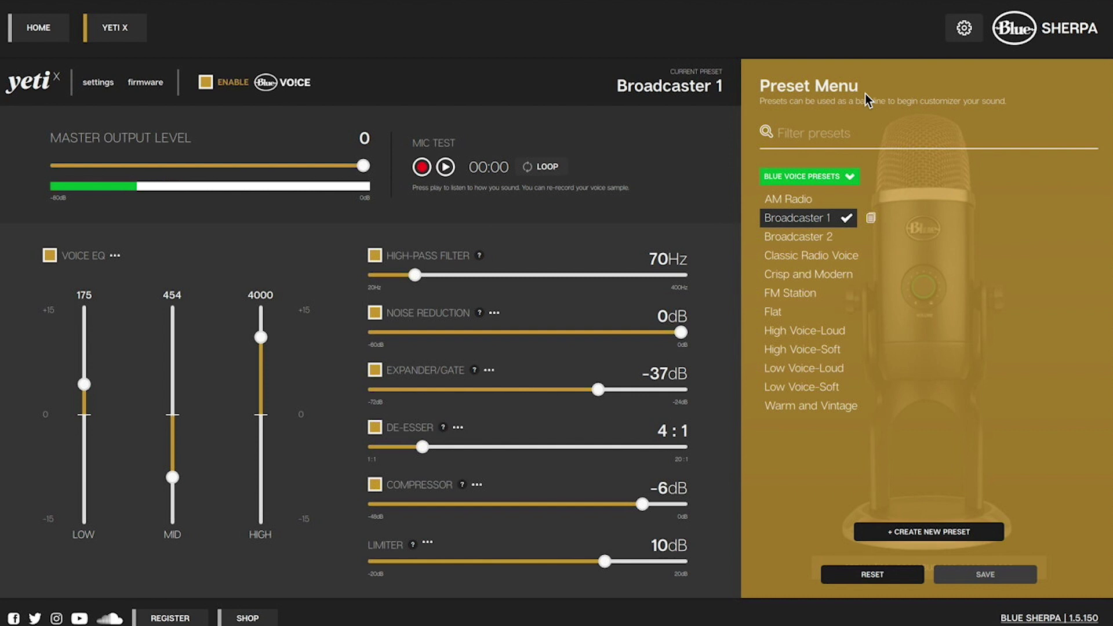
pyautogui.click(792, 199)
pyautogui.click(793, 218)
pyautogui.click(795, 237)
pyautogui.click(796, 255)
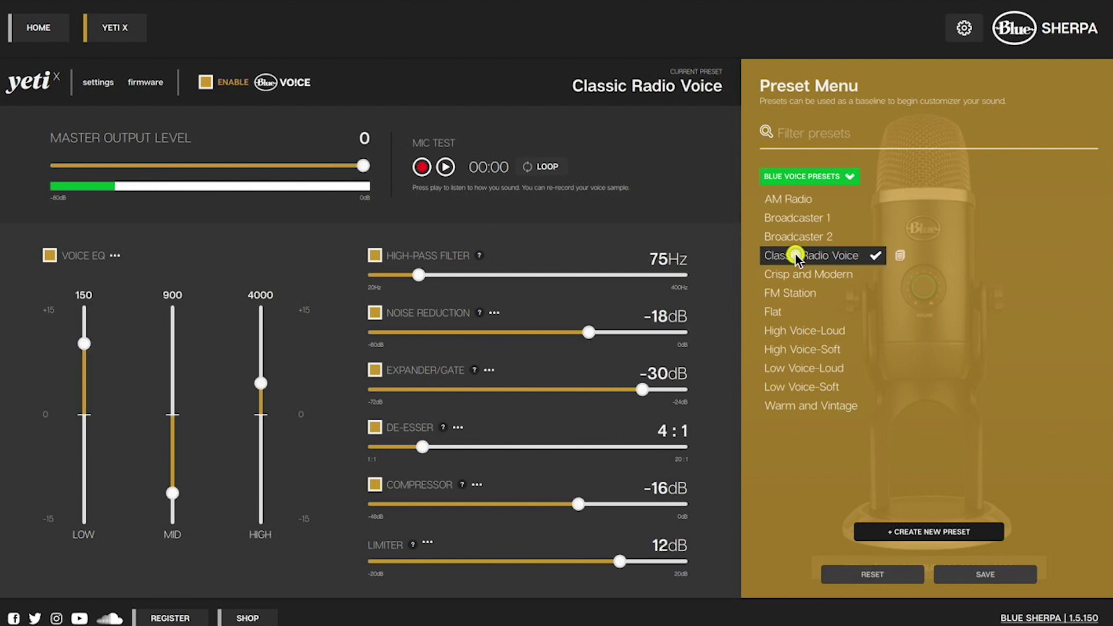
pyautogui.click(793, 219)
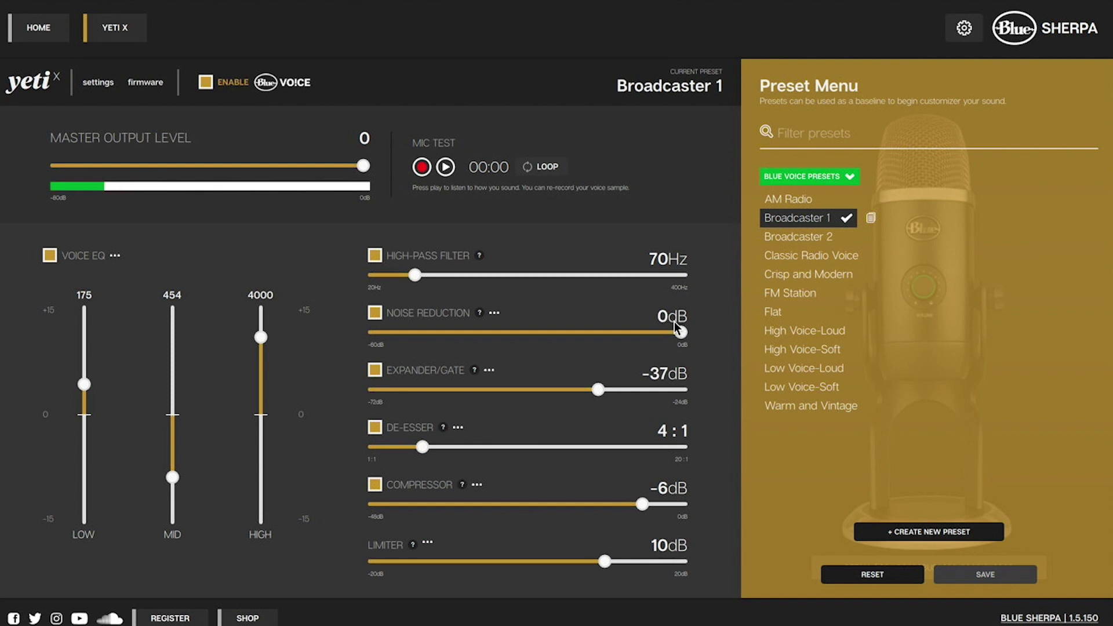
# Lower Noise Reduction below 0 dB and the master output level to about -25.
pyautogui.moveTo(680, 333); pyautogui.dragTo(371, 347)
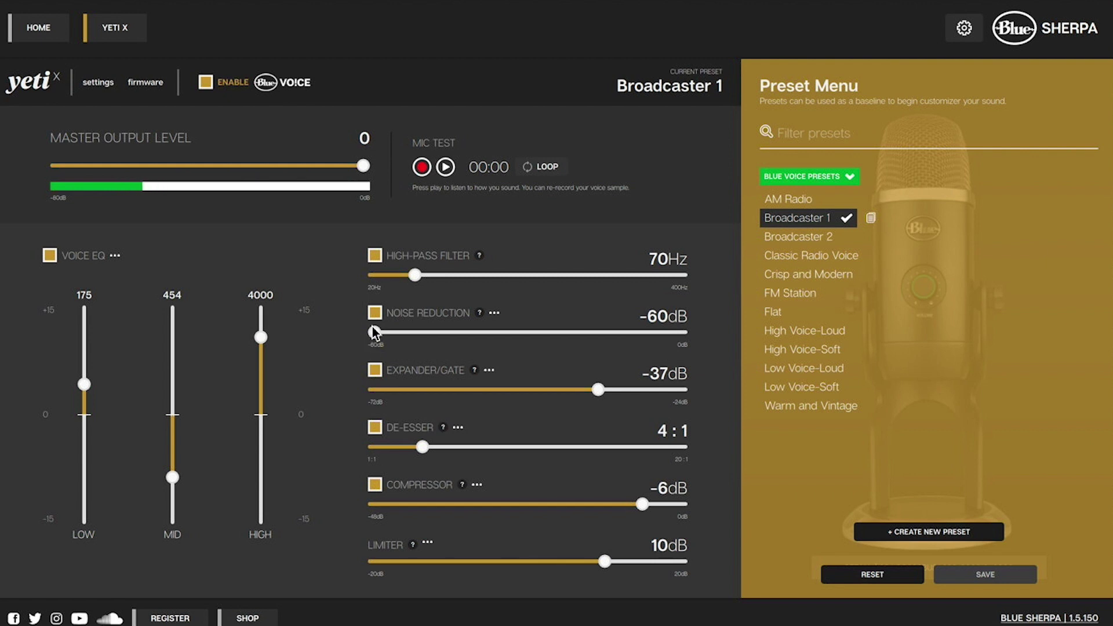
pyautogui.moveTo(362, 166); pyautogui.dragTo(210, 171)
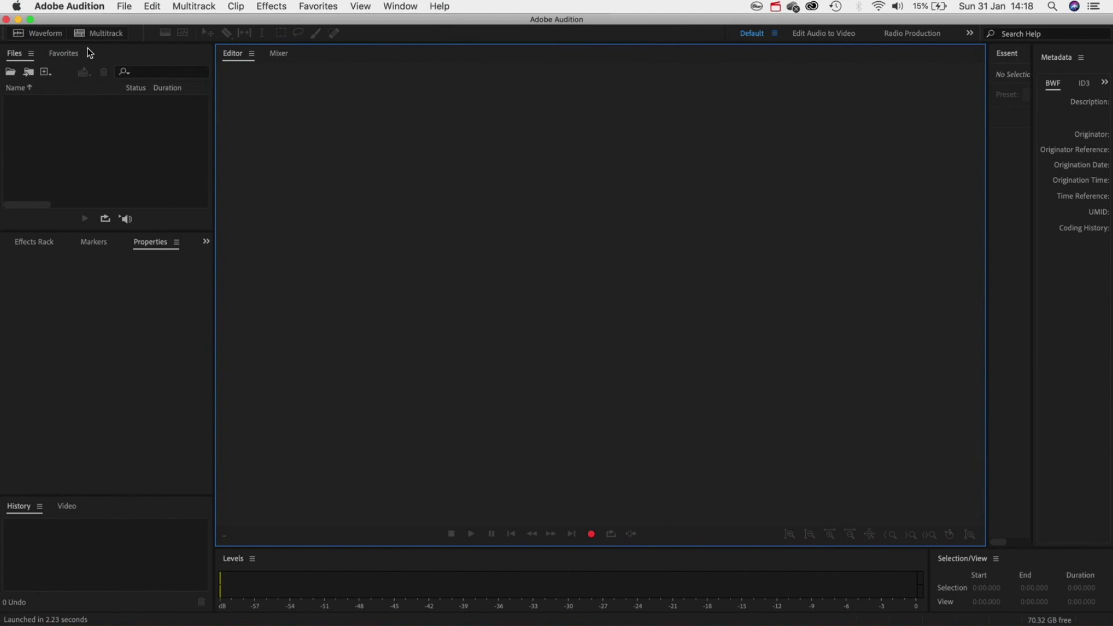
# Set Audition's Audio Hardware default input to System Default (Yeti X).
pyautogui.click(73, 6)
pyautogui.moveTo(75, 46)
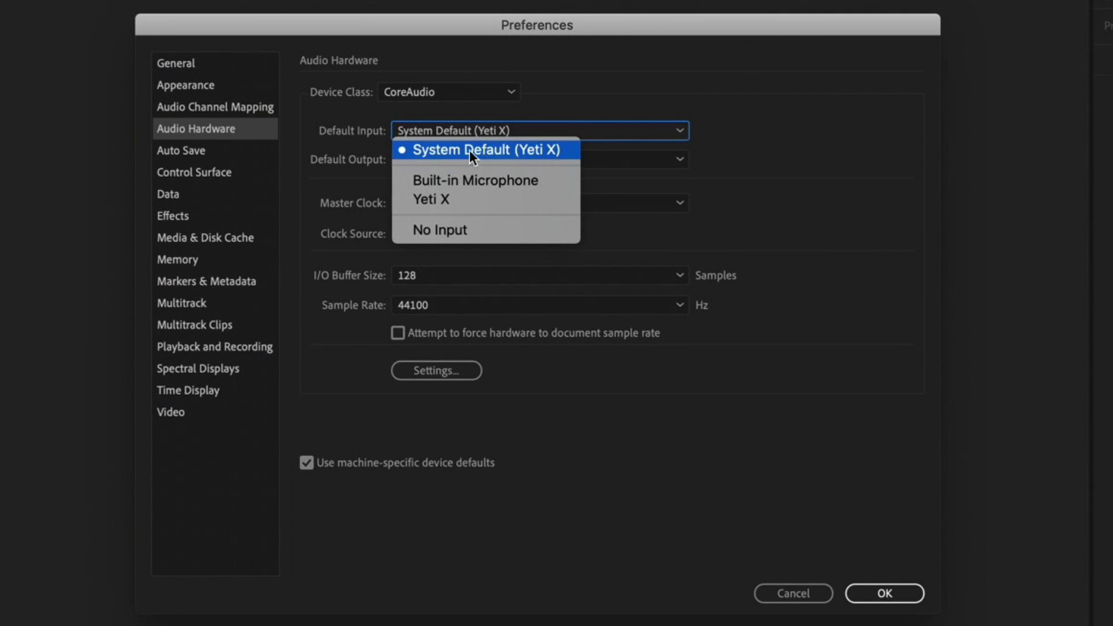
pyautogui.click(482, 149)
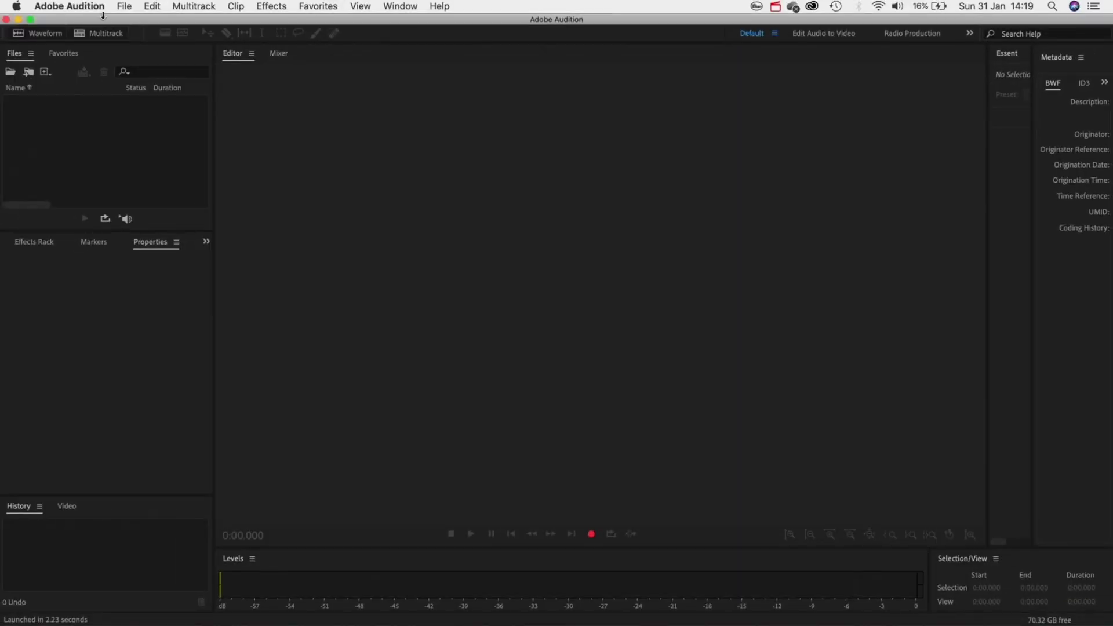
# Create a new multitrack session with the default settings.
pyautogui.click(122, 7)
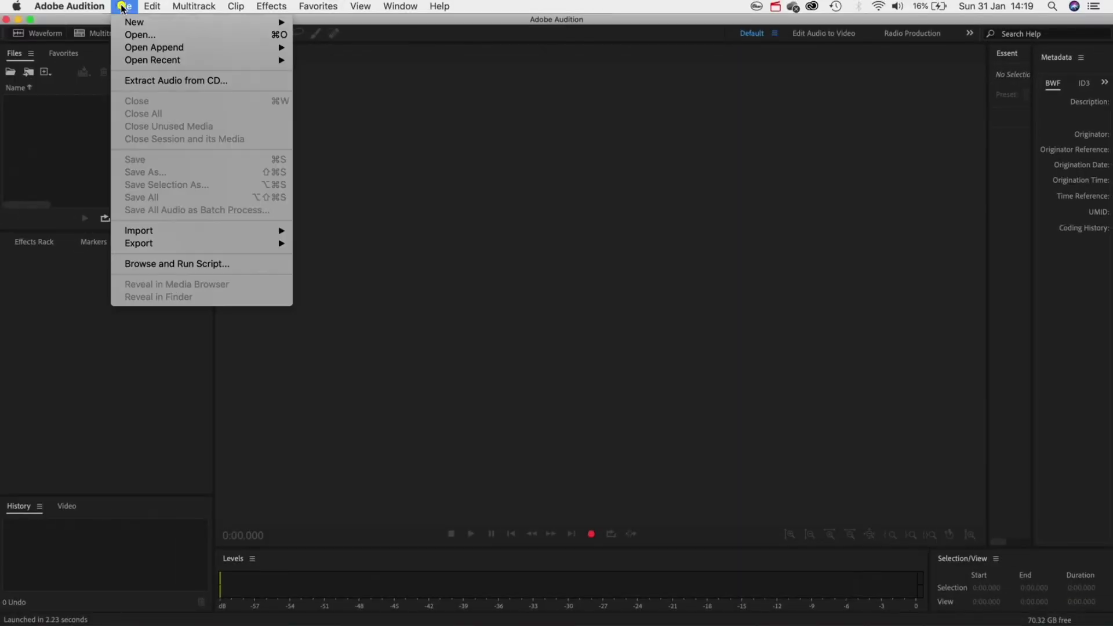
pyautogui.moveTo(135, 27)
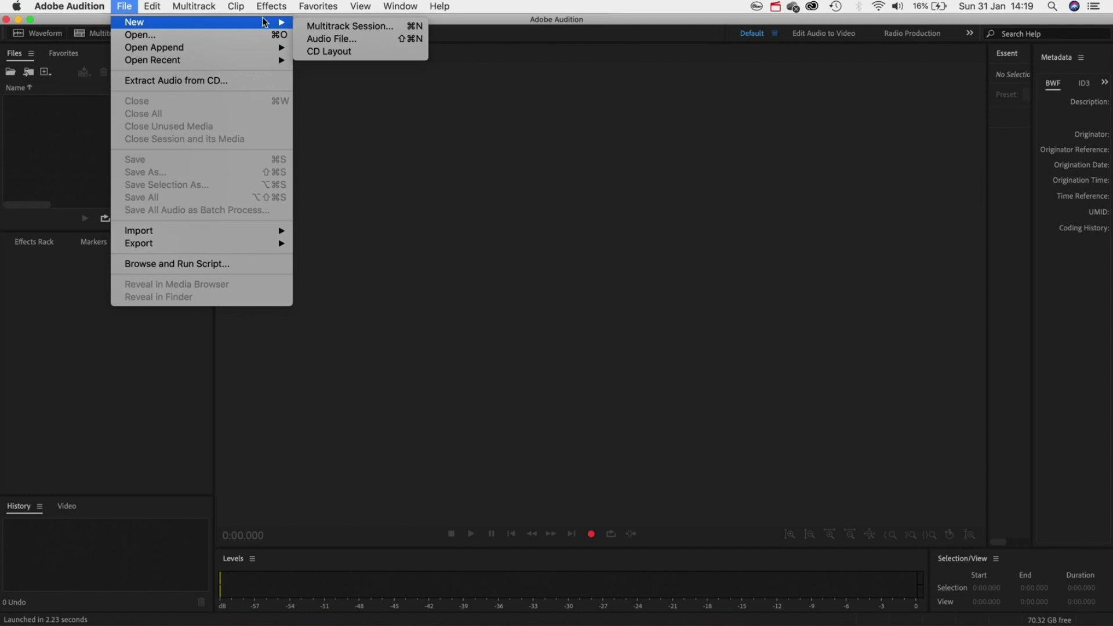
pyautogui.click(323, 27)
pyautogui.click(666, 388)
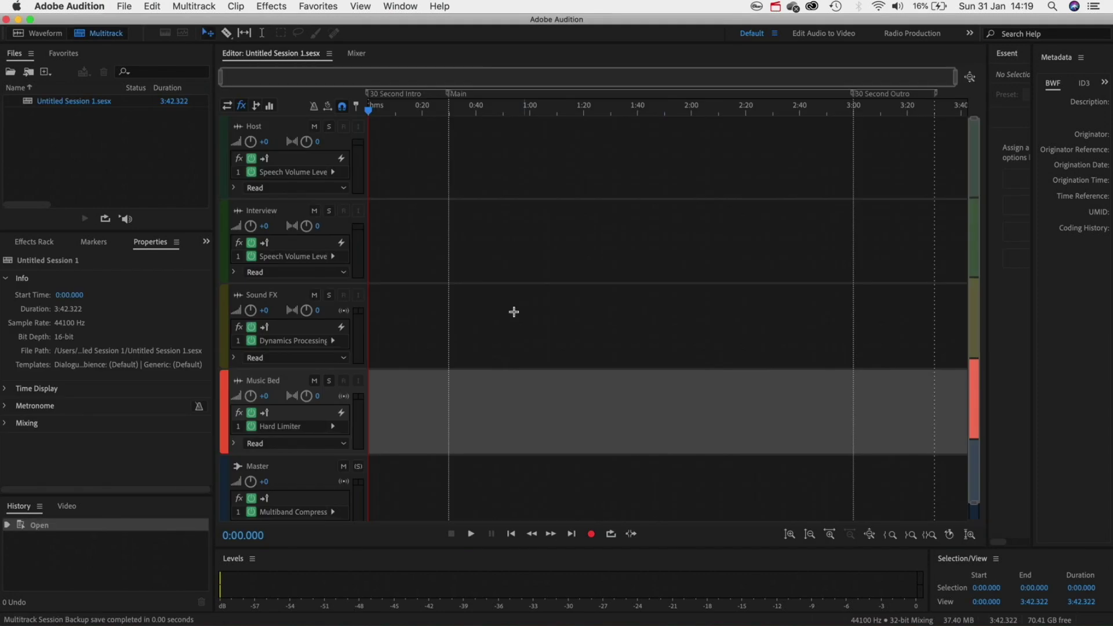
pyautogui.scroll(3, 313, 156)
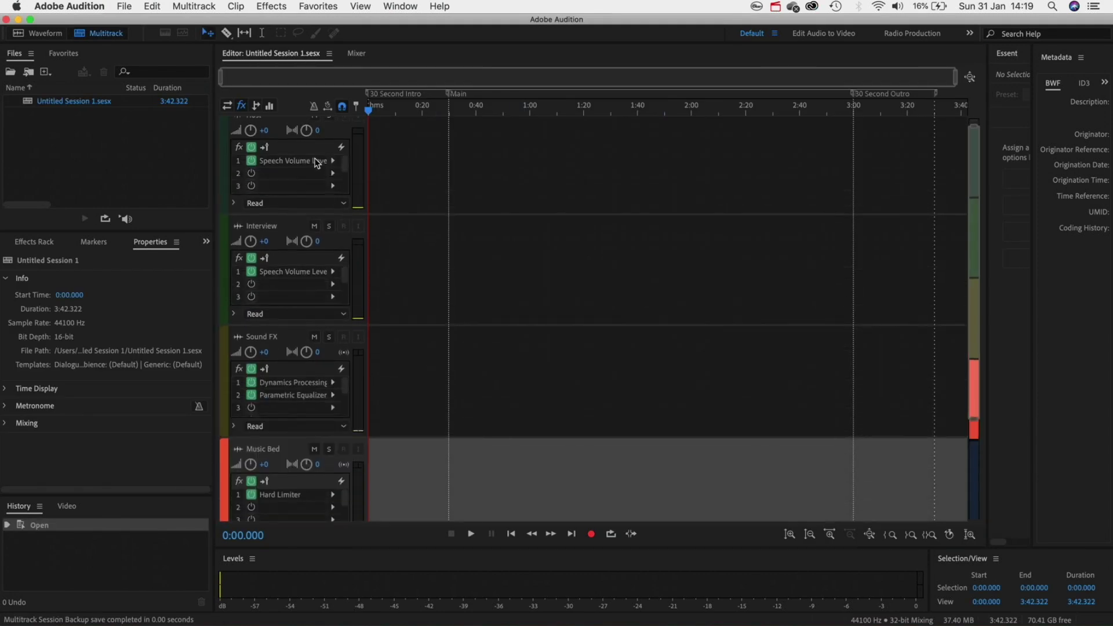
pyautogui.scroll(2, 436, 167)
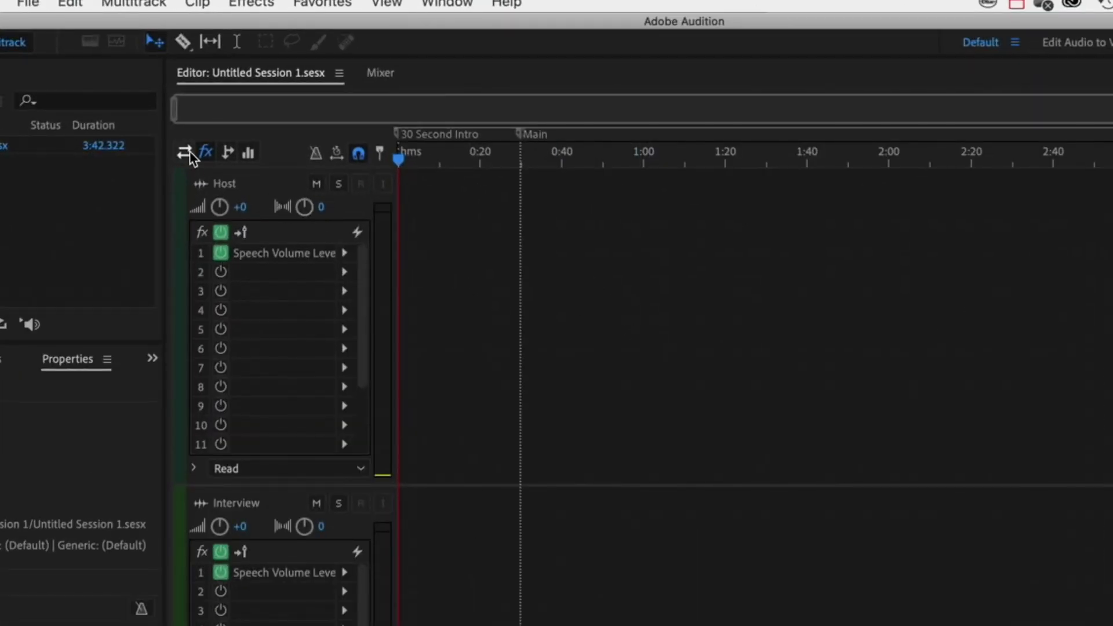
# Route the Host track's input to the Yeti X mono input, returning to the effects view.
pyautogui.click(185, 151)
pyautogui.click(252, 231)
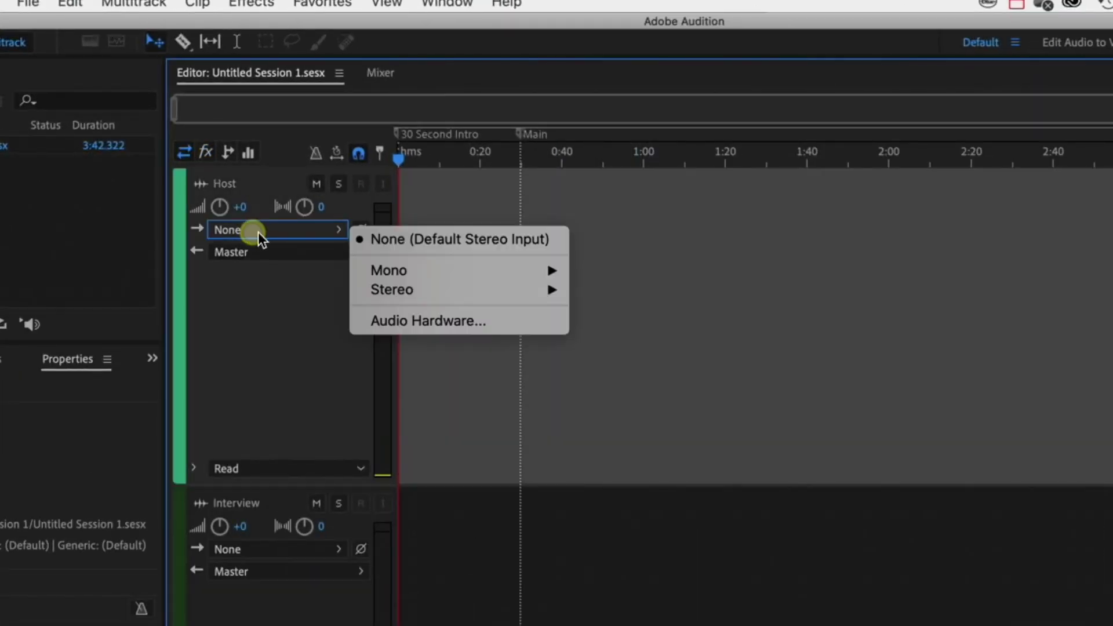
pyautogui.moveTo(374, 267)
pyautogui.click(598, 271)
pyautogui.click(206, 152)
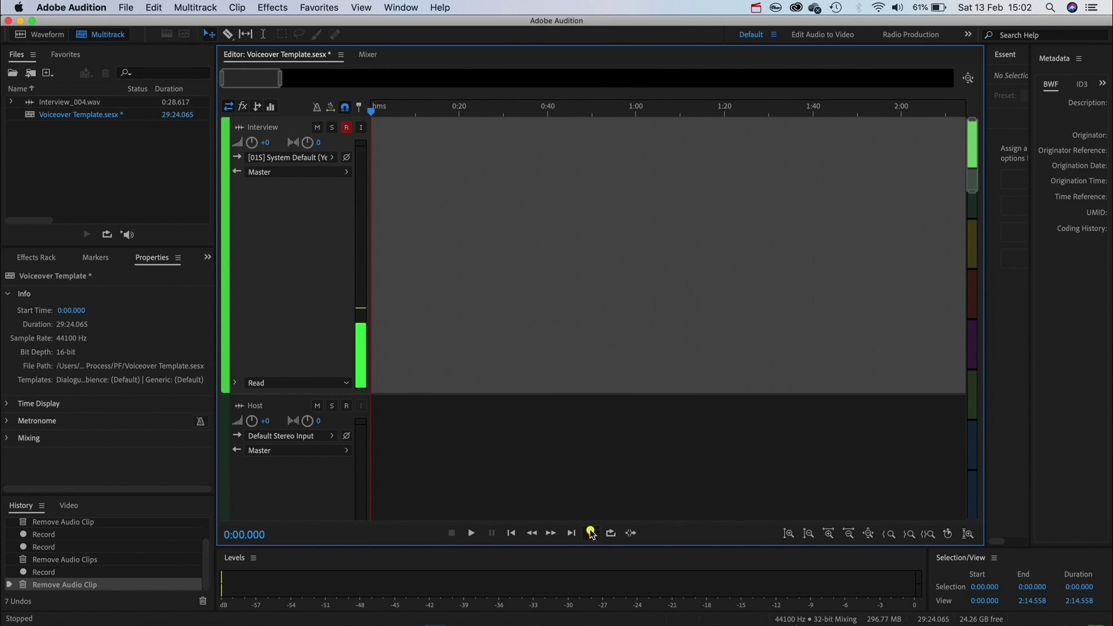
# Record a take onto the armed Interview track, zooming the timeline in on it.
pyautogui.click(591, 533)
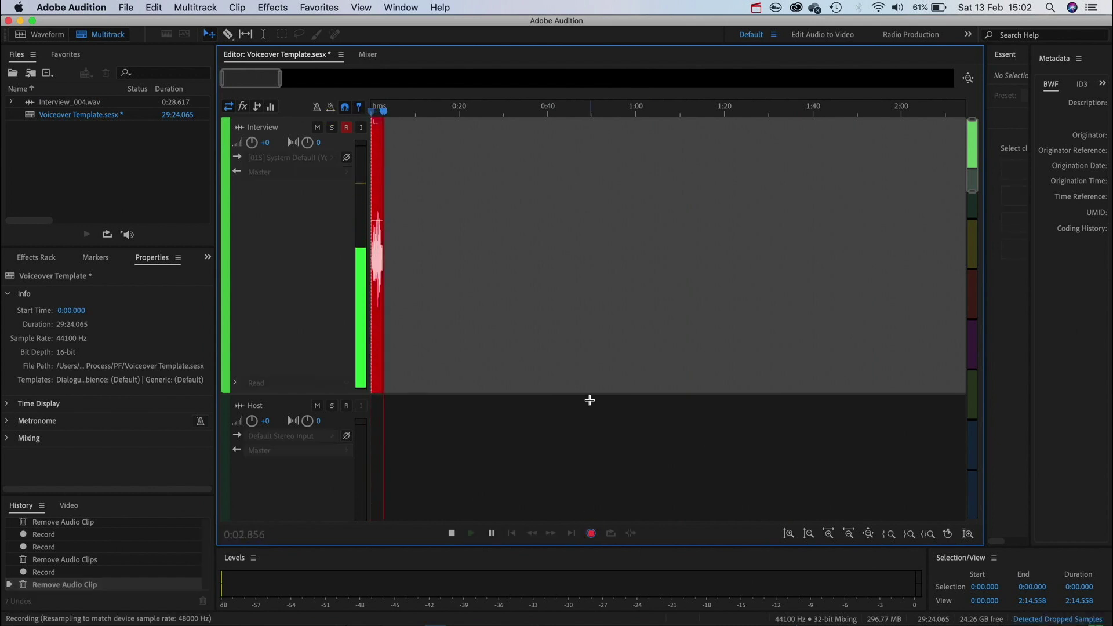
pyautogui.press('=')
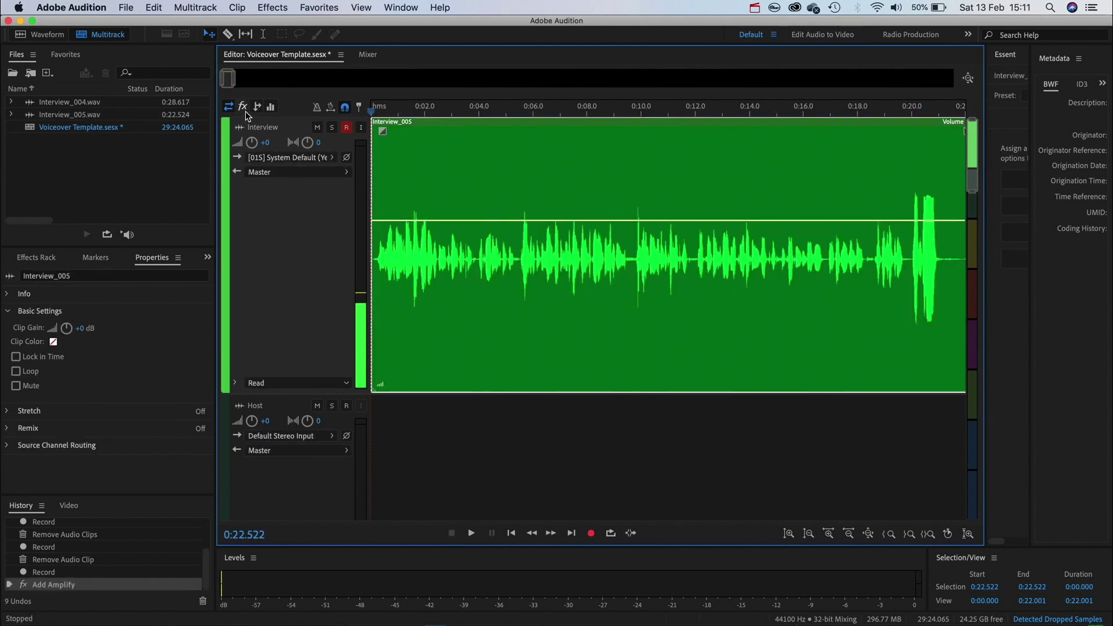
# Insert a Graphic Equalizer (20 Bands) in slot 1 of the Interview track's effects rack.
pyautogui.click(243, 108)
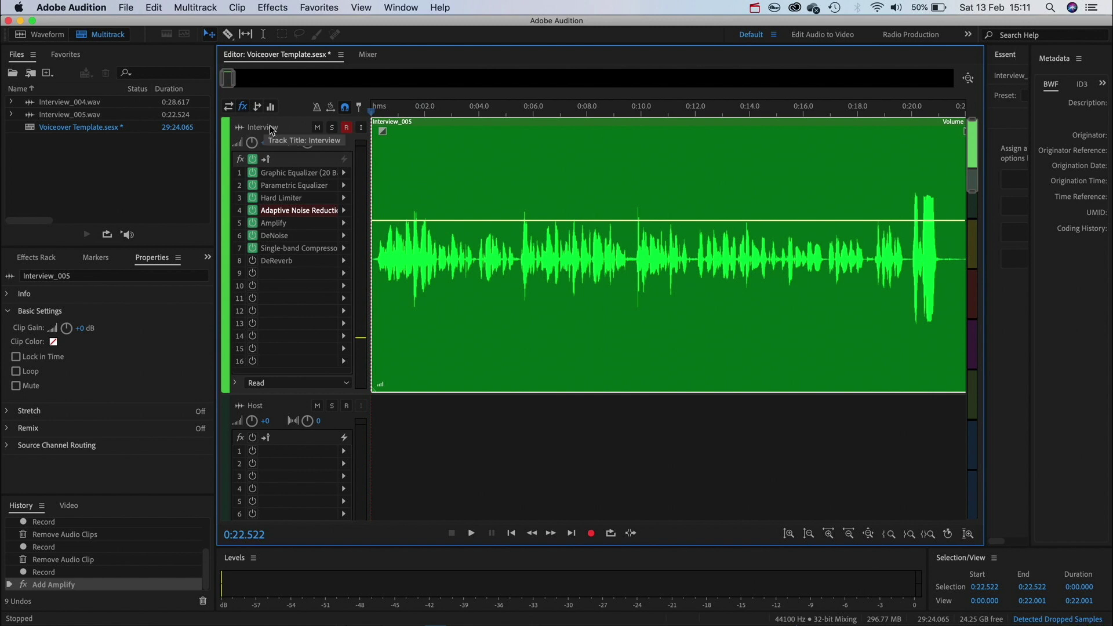
pyautogui.click(344, 174)
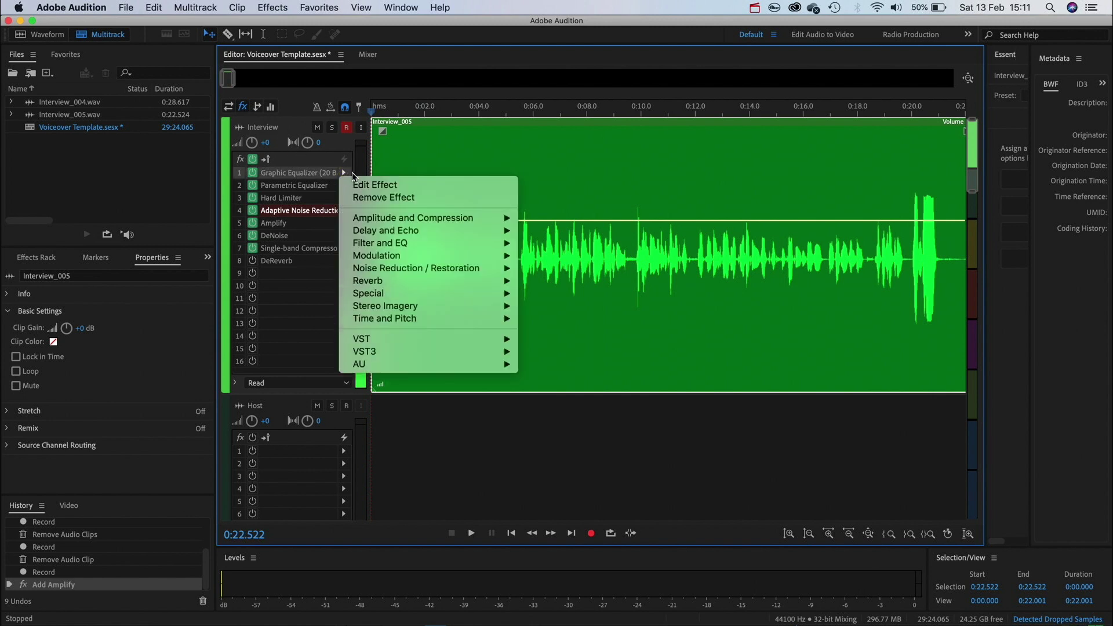
pyautogui.moveTo(415, 244)
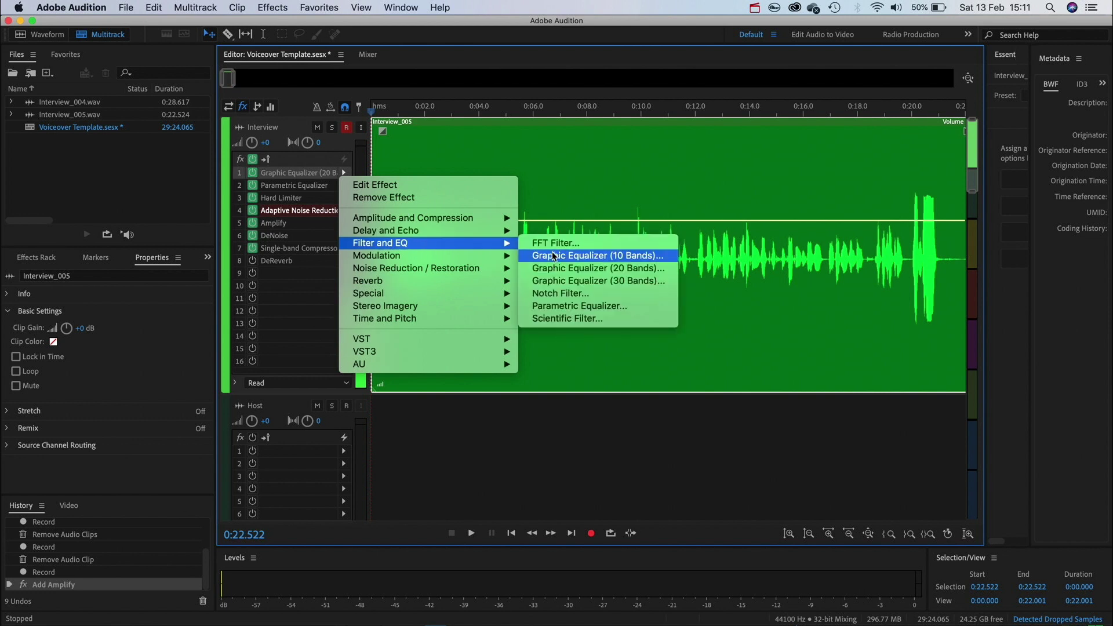
pyautogui.click(592, 270)
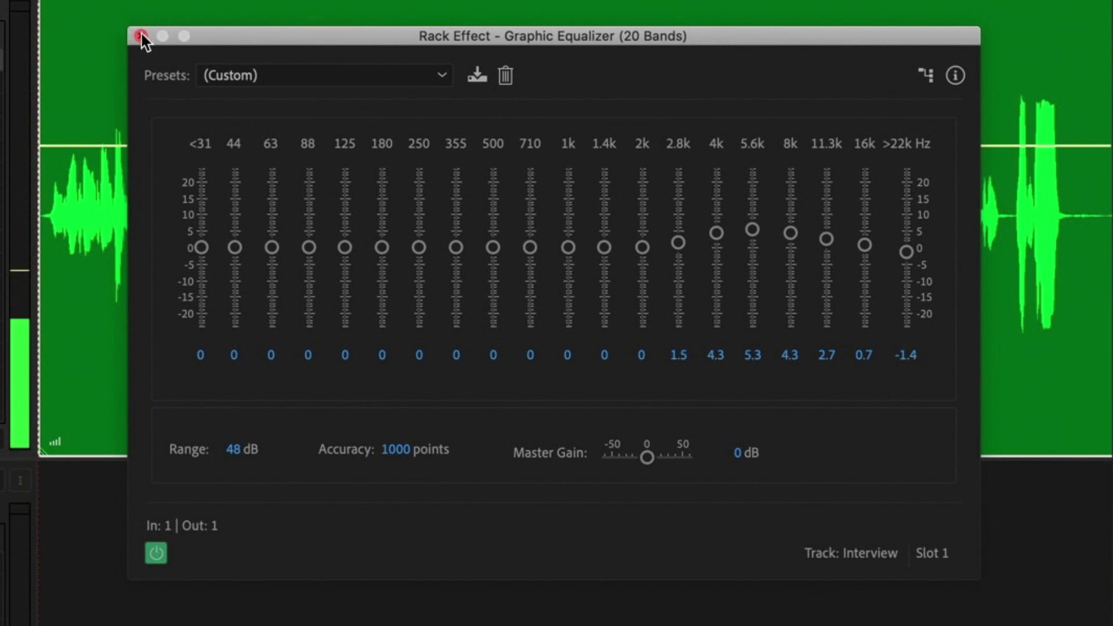
pyautogui.click(141, 35)
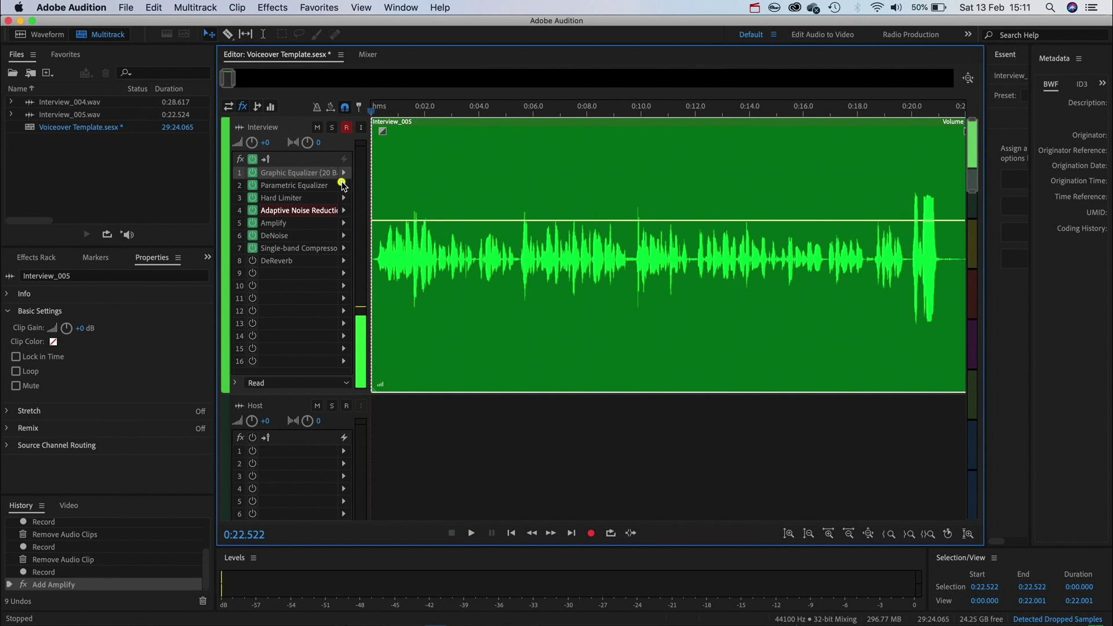
pyautogui.click(343, 186)
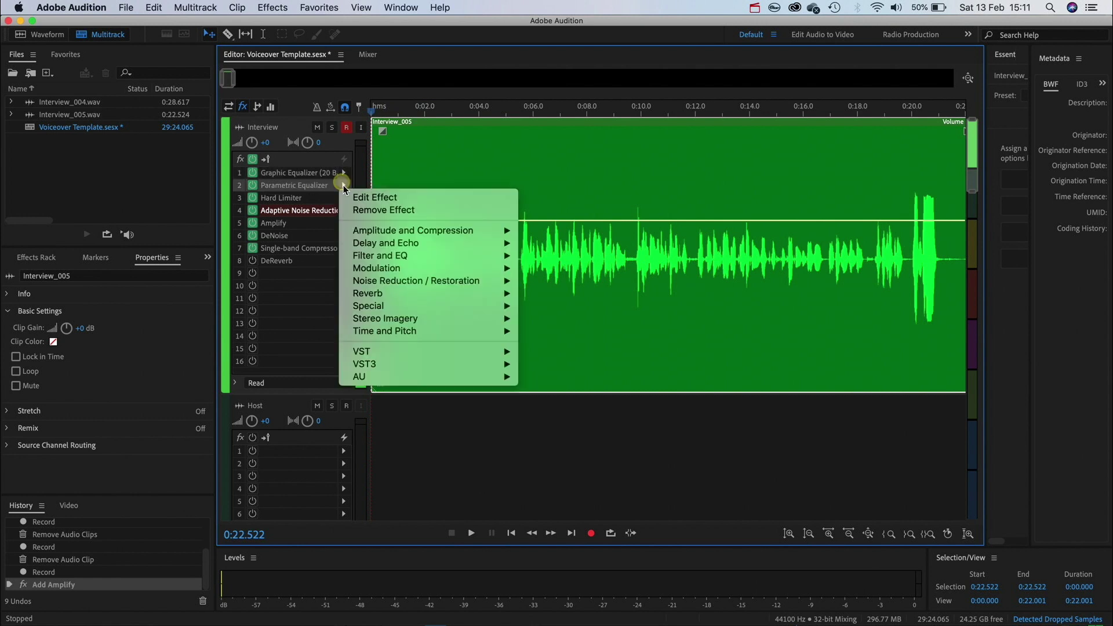
pyautogui.moveTo(517, 259)
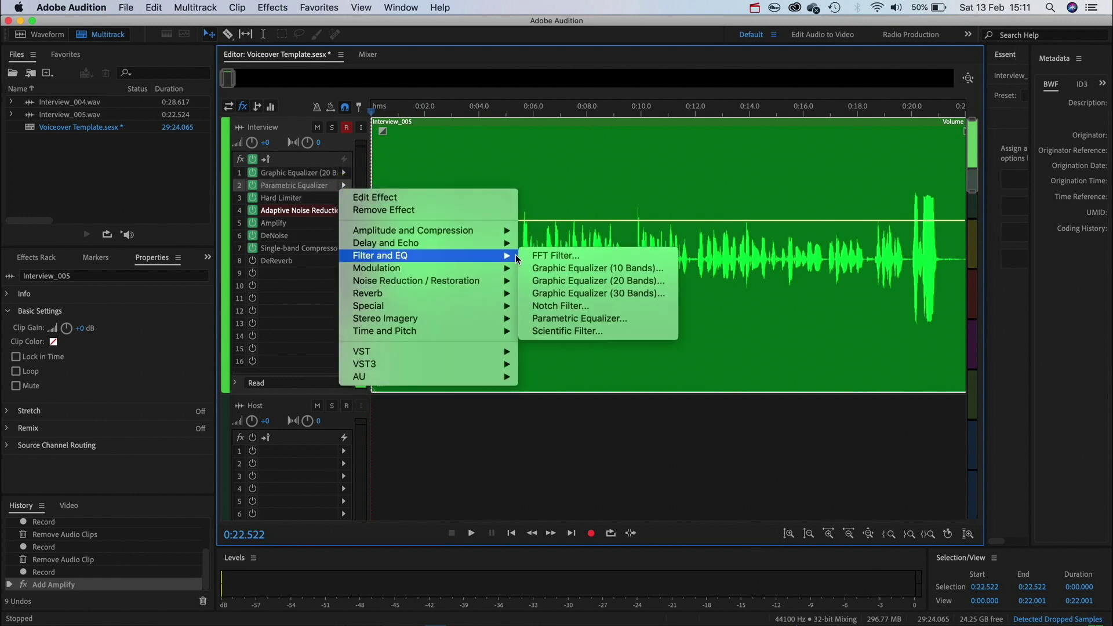
pyautogui.click(586, 319)
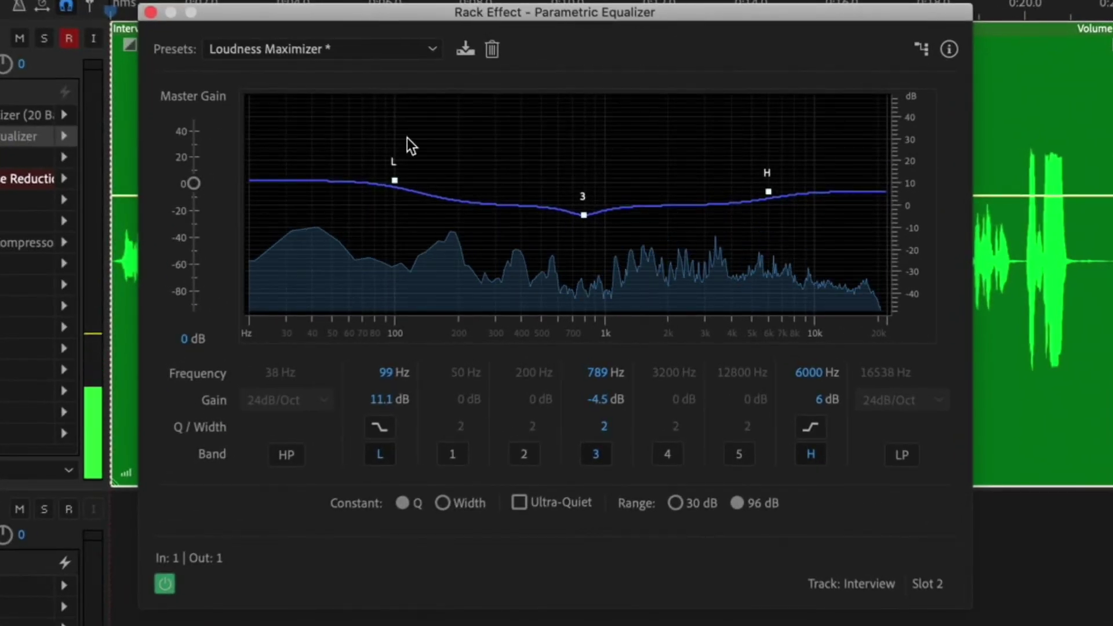
pyautogui.click(381, 53)
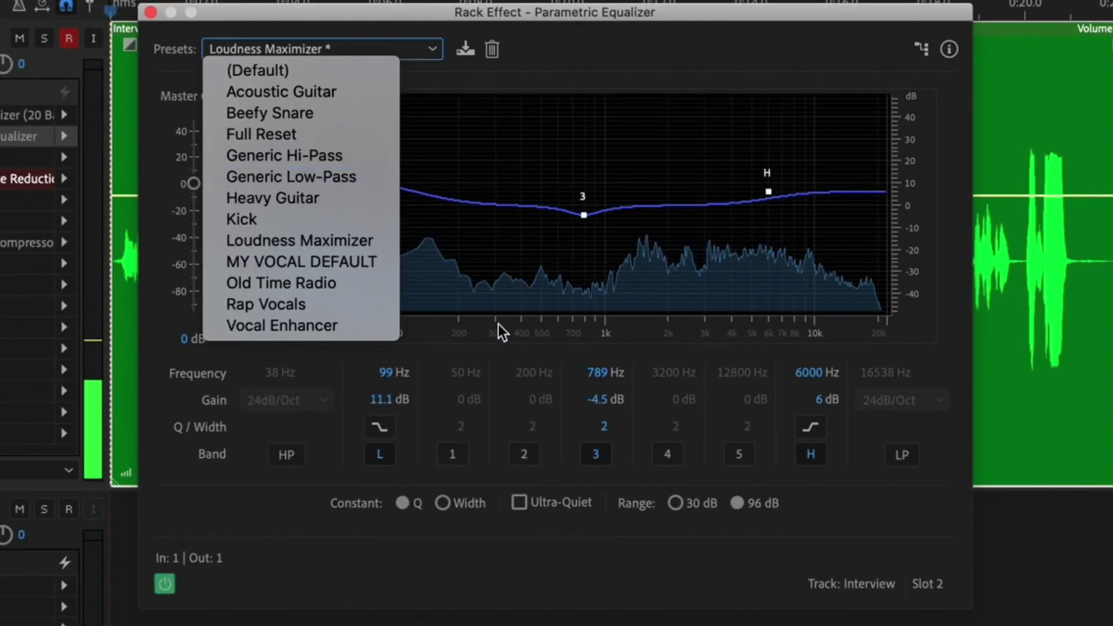
pyautogui.click(567, 372)
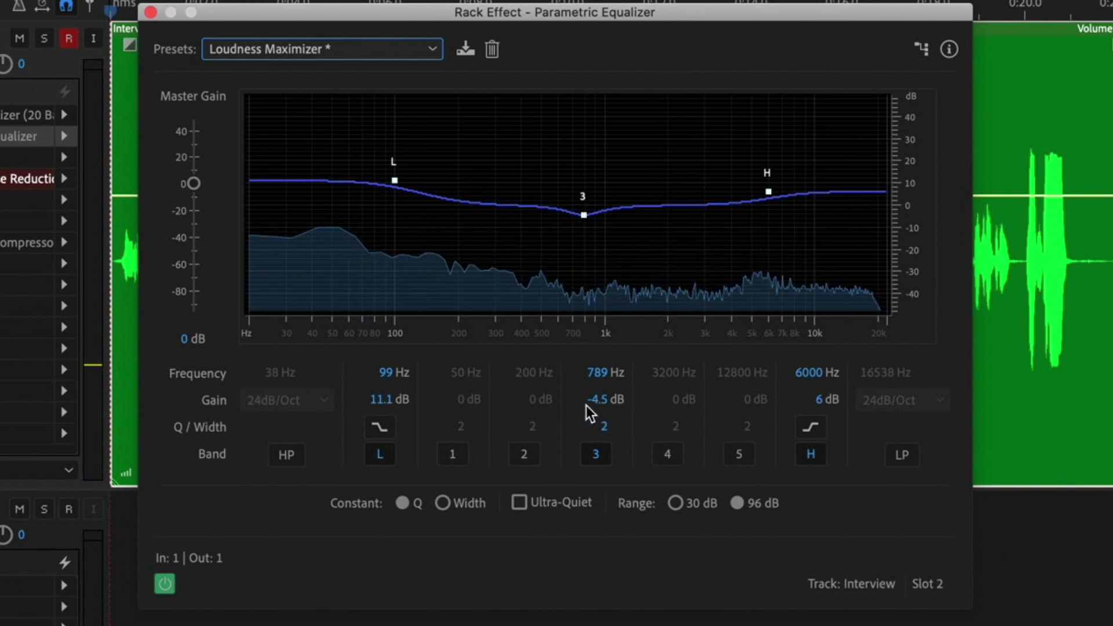
pyautogui.click(595, 453)
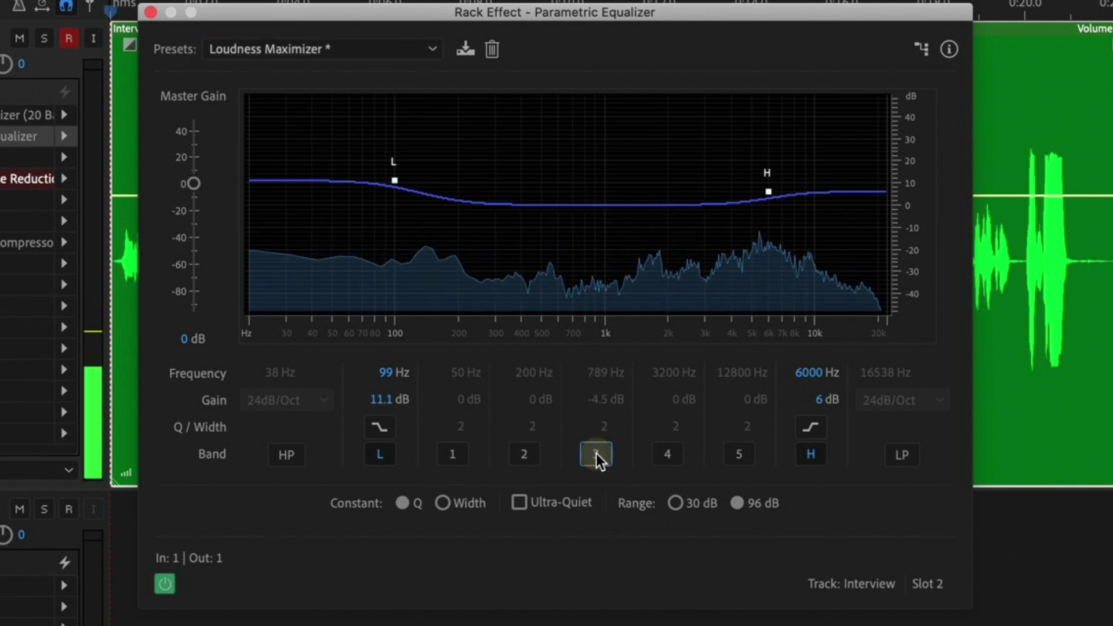
pyautogui.click(596, 453)
pyautogui.click(596, 454)
pyautogui.click(596, 453)
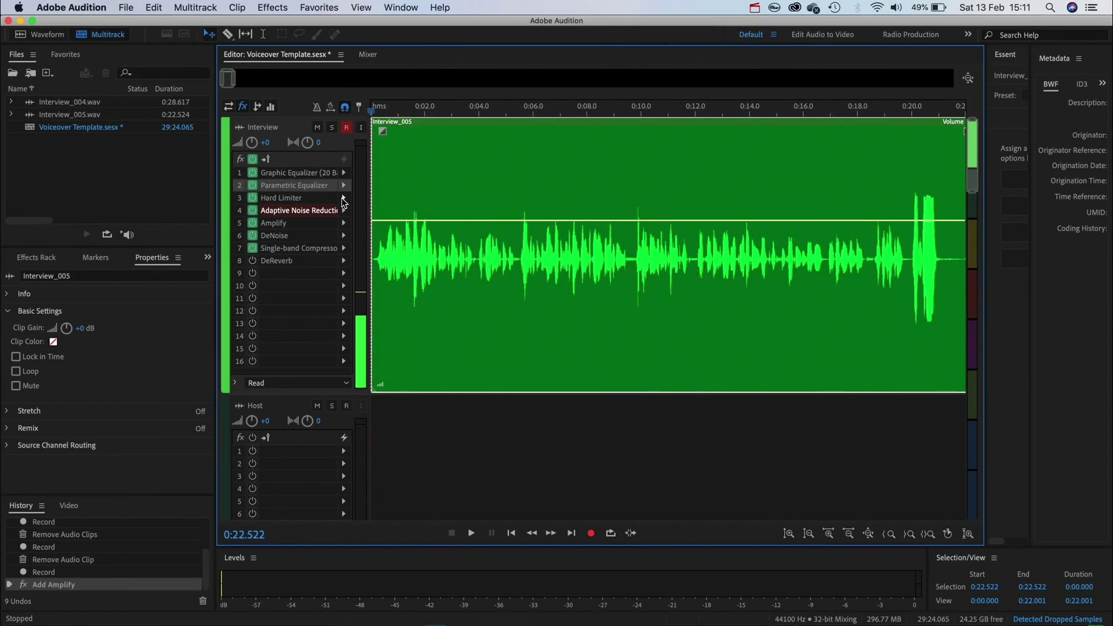
pyautogui.click(343, 199)
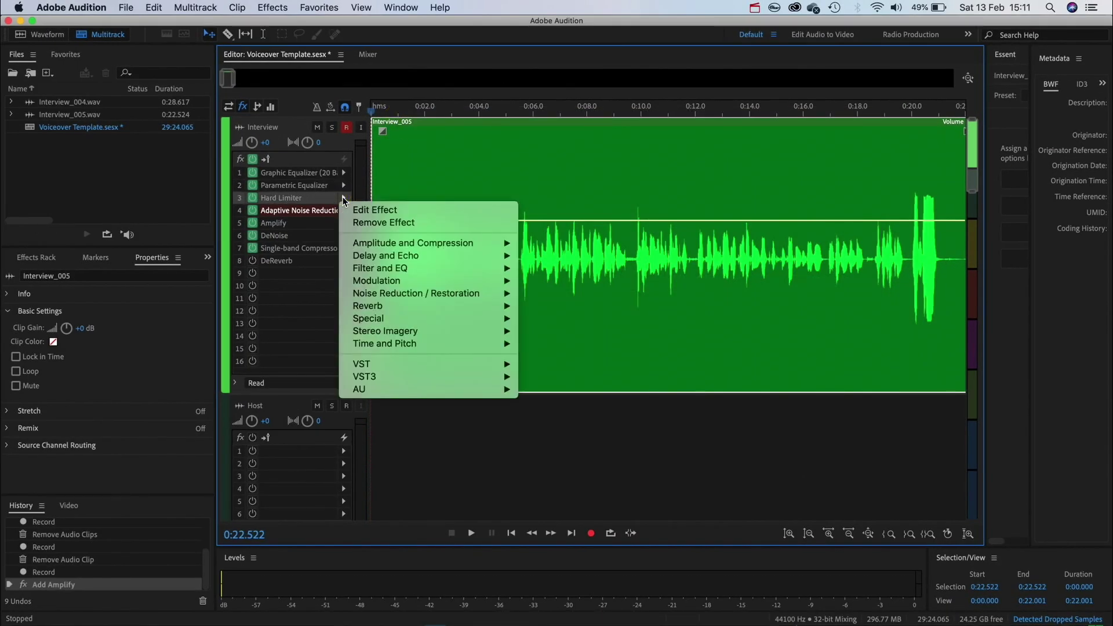
pyautogui.moveTo(422, 247)
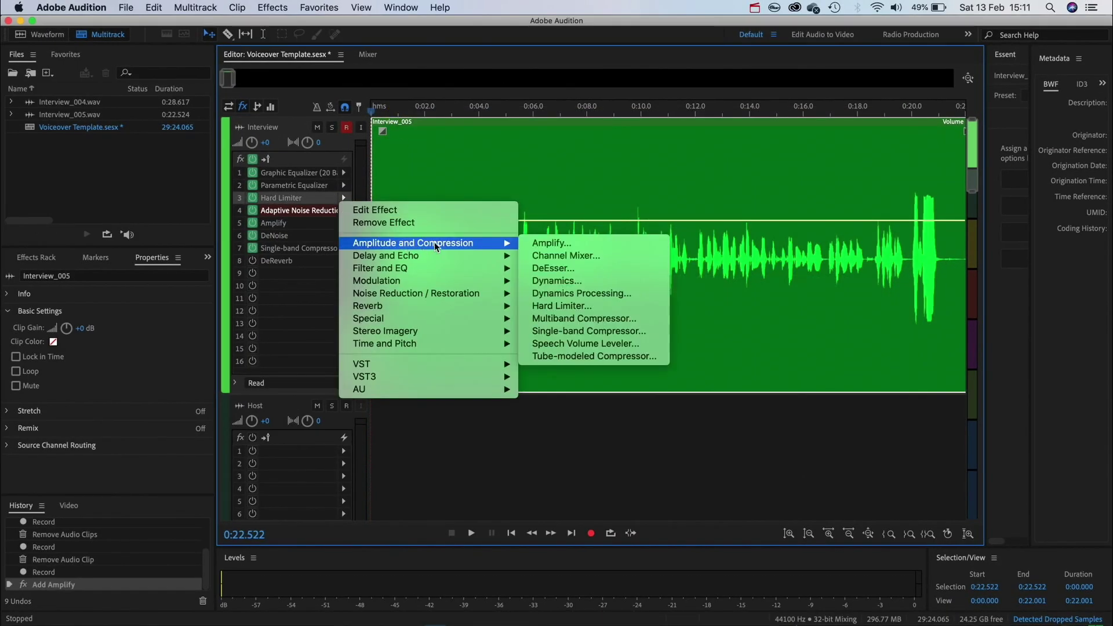
pyautogui.click(557, 306)
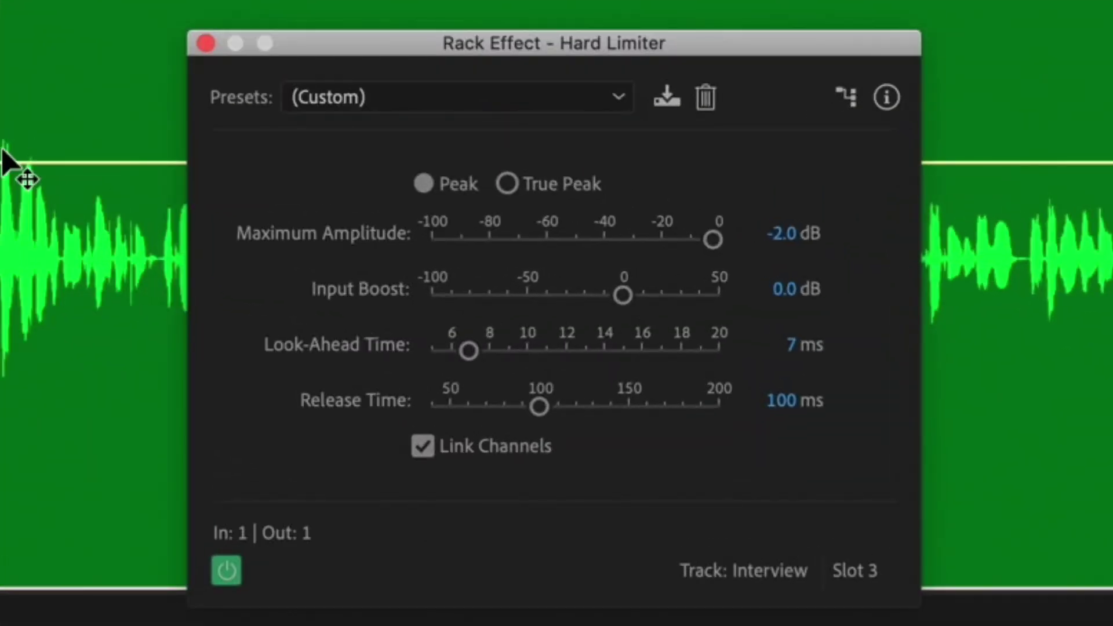
pyautogui.click(204, 39)
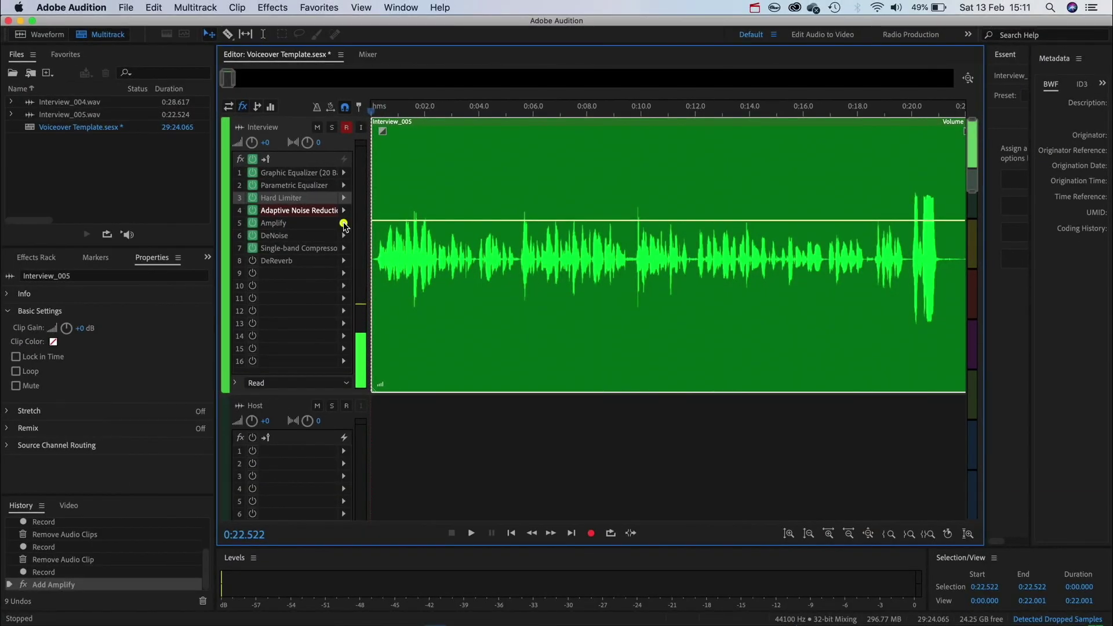
pyautogui.click(344, 223)
pyautogui.moveTo(429, 268)
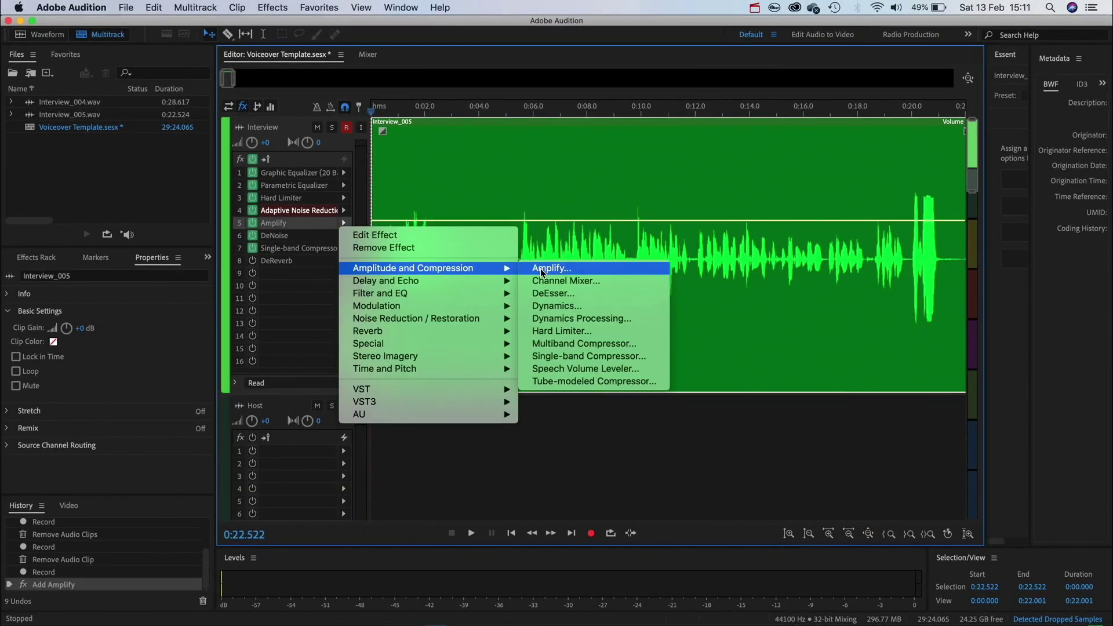
pyautogui.click(374, 235)
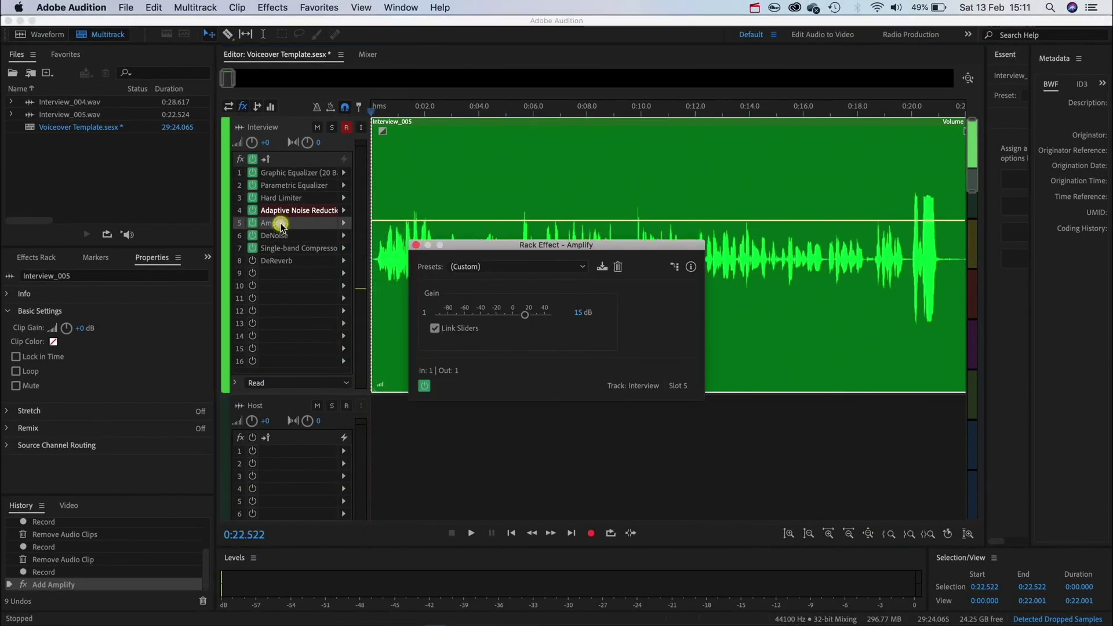
pyautogui.click(415, 245)
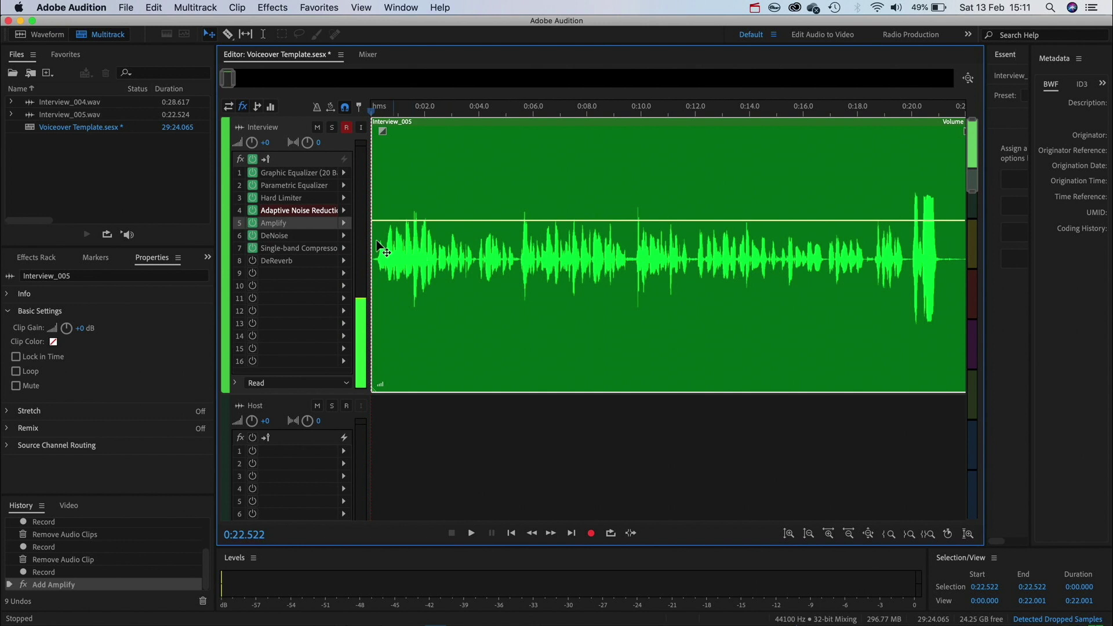
pyautogui.click(344, 236)
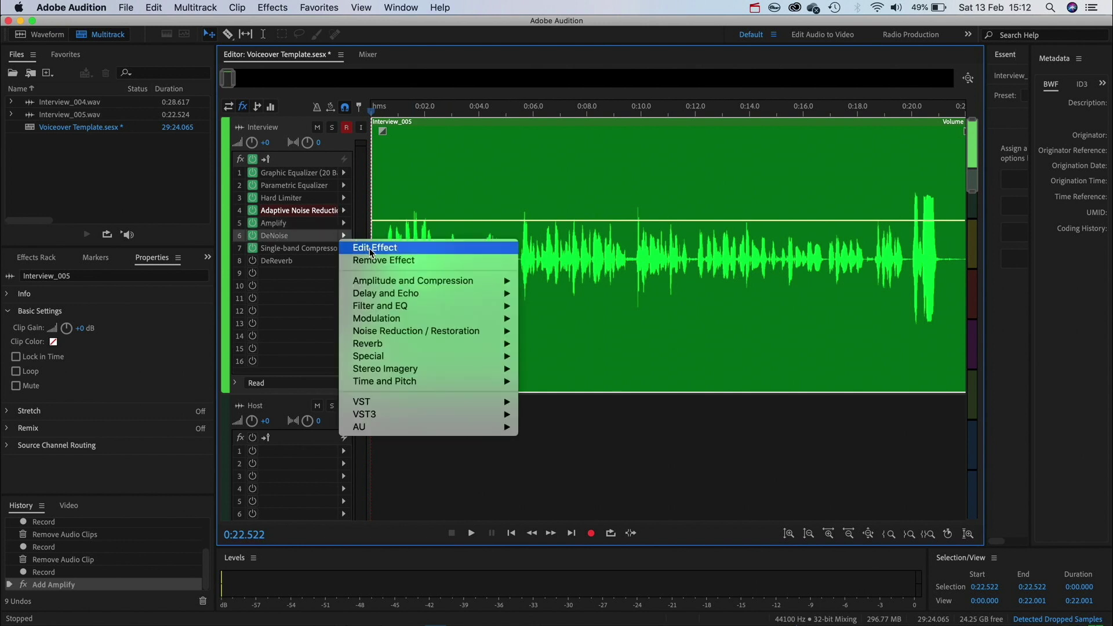
pyautogui.moveTo(422, 333)
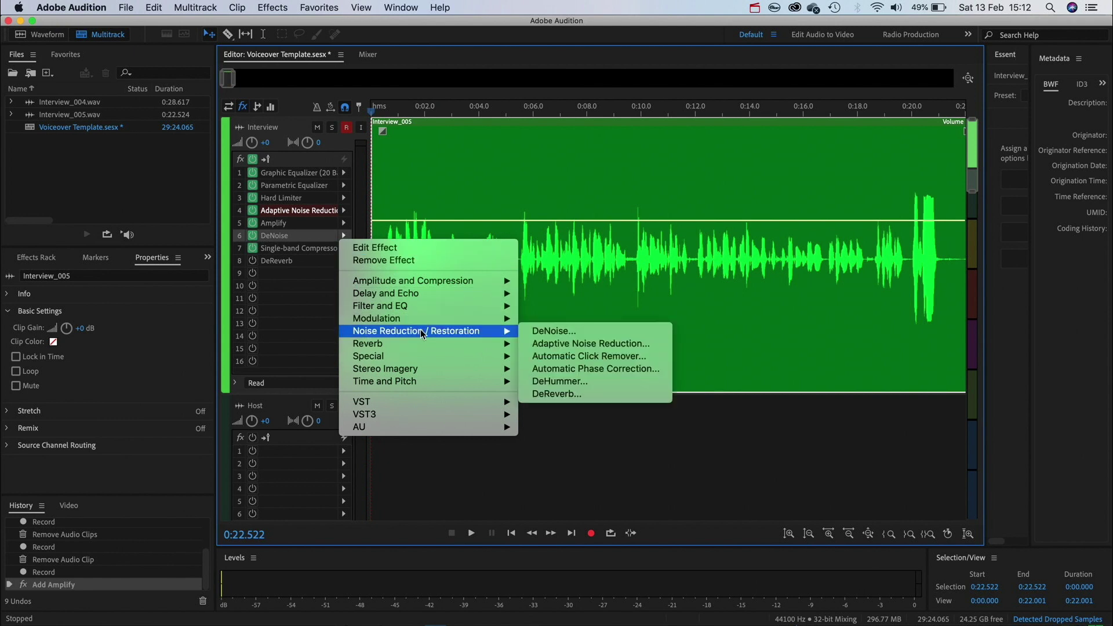
pyautogui.doubleClick(309, 236)
pyautogui.click(635, 151)
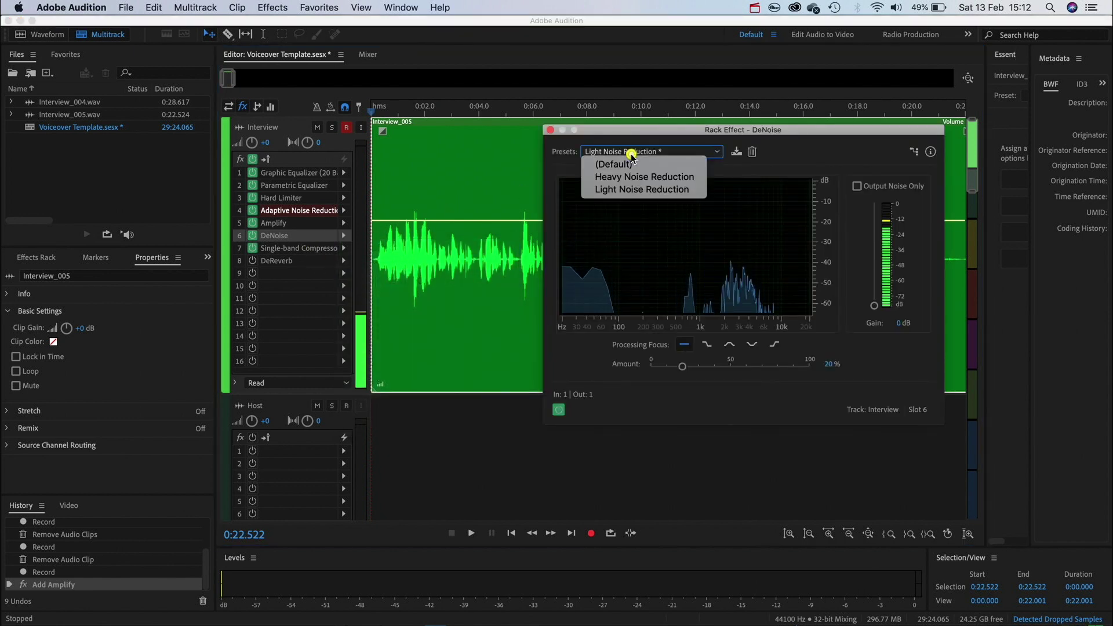
pyautogui.press('Escape')
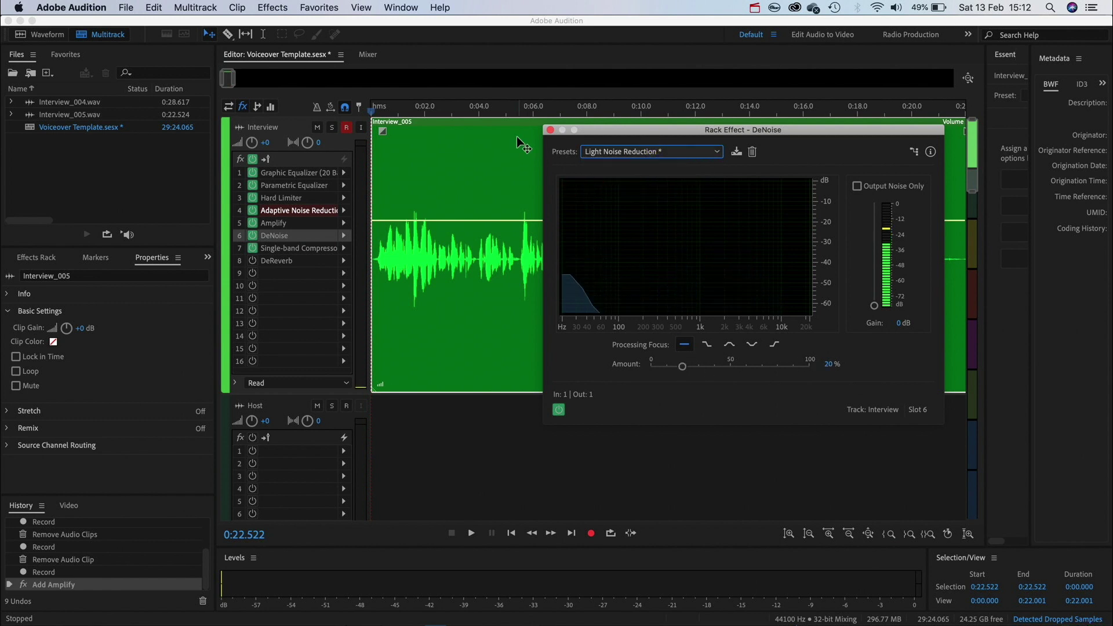
pyautogui.click(551, 130)
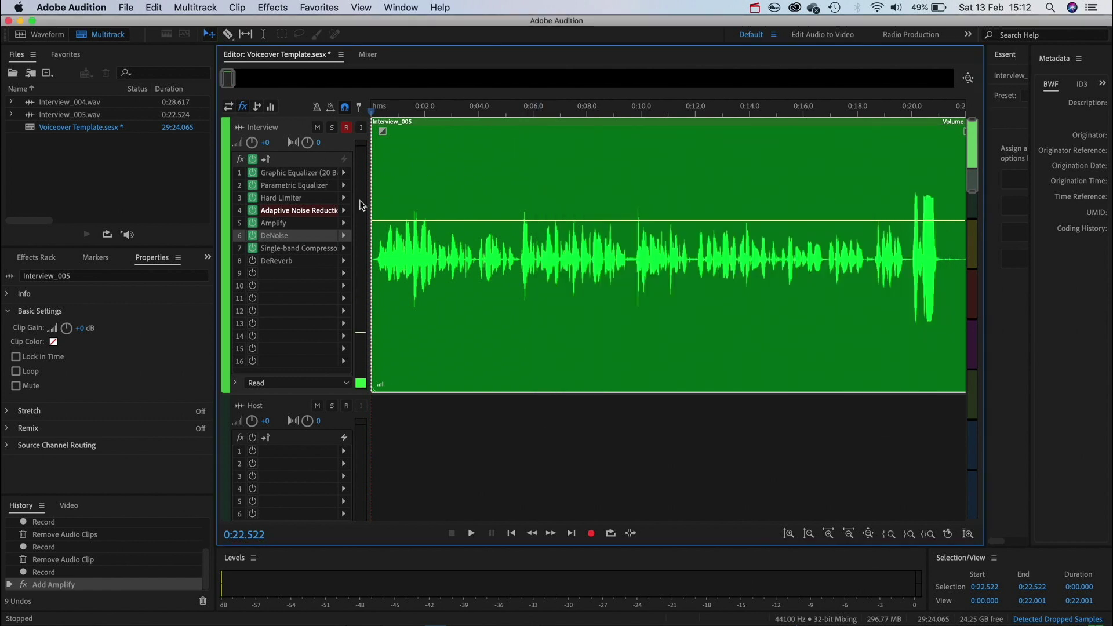
pyautogui.click(347, 249)
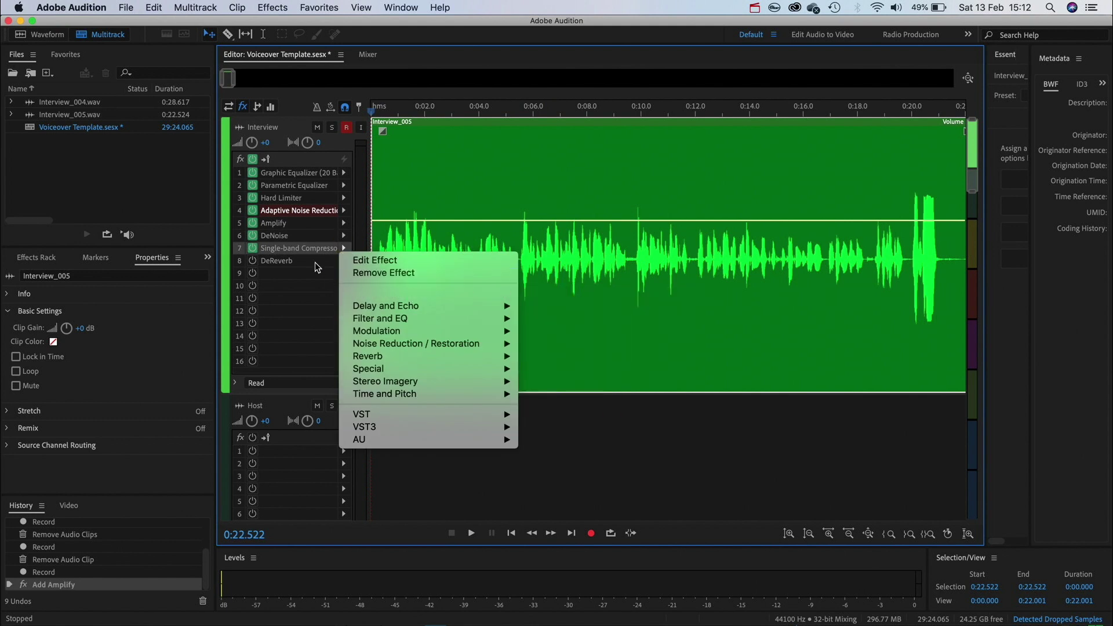
pyautogui.click(320, 248)
pyautogui.click(320, 248)
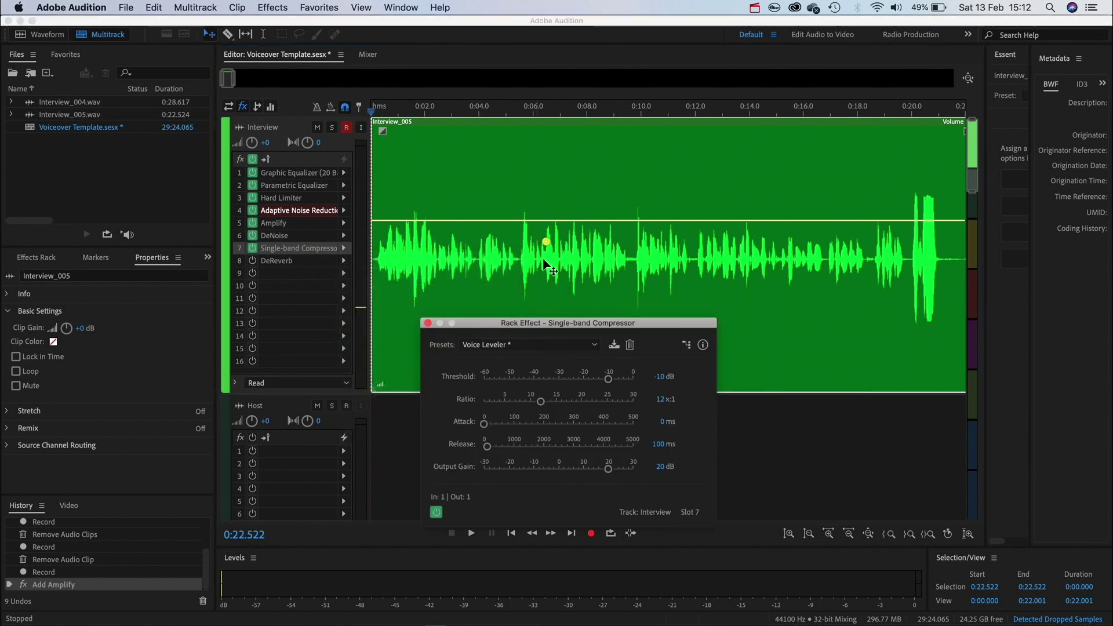
pyautogui.moveTo(525, 327); pyautogui.dragTo(553, 180)
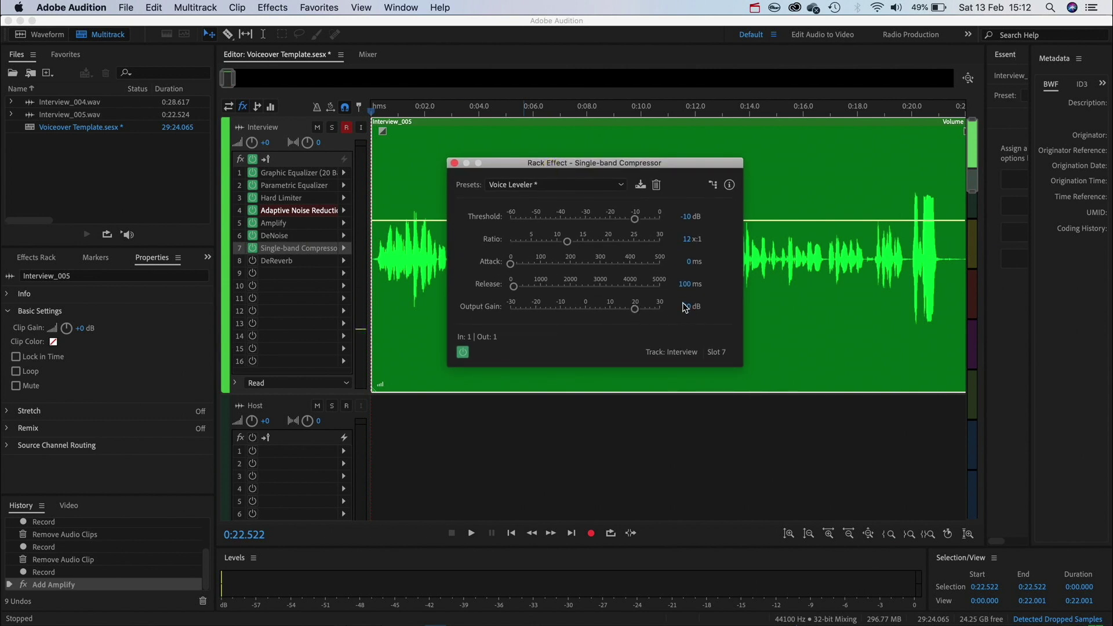
pyautogui.click(453, 163)
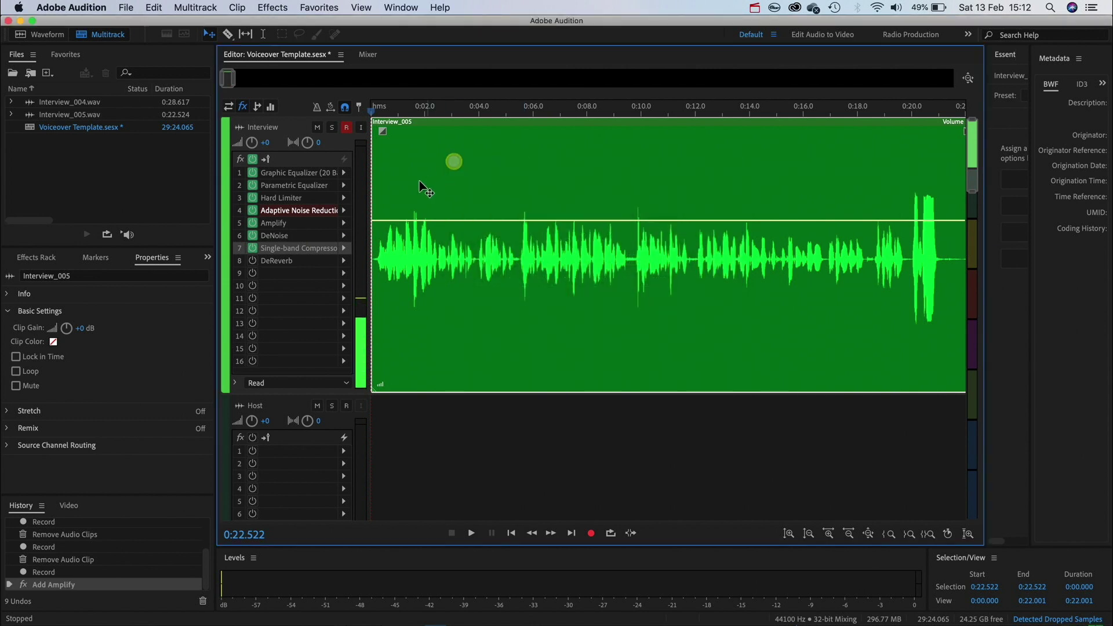
# Open the options menu of the DeReverb effect in the Interview track's slot 8.
pyautogui.click(344, 261)
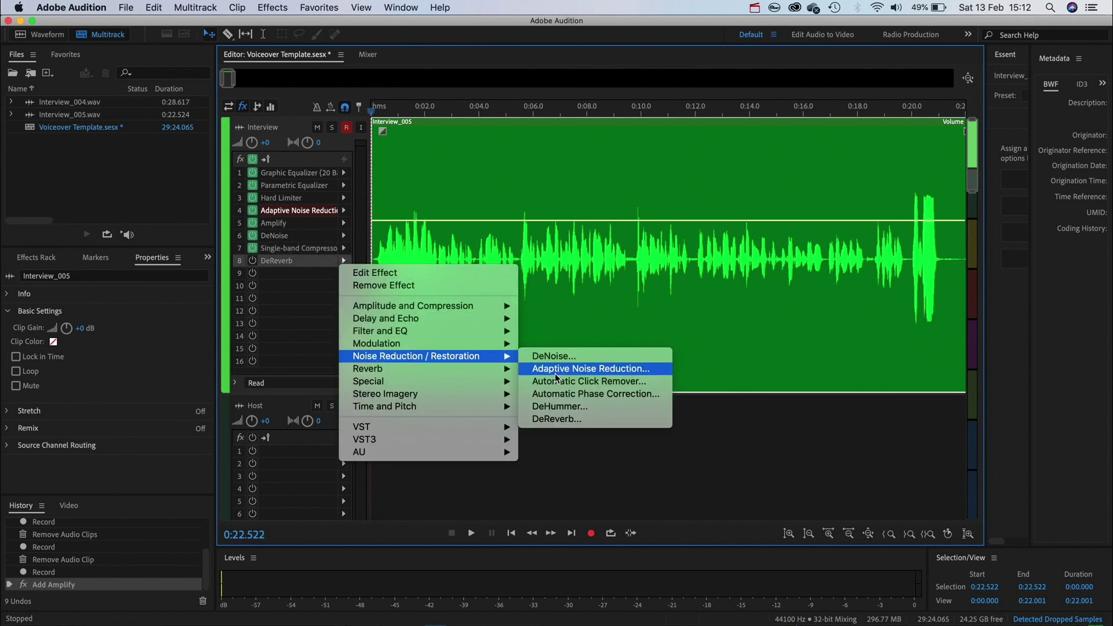